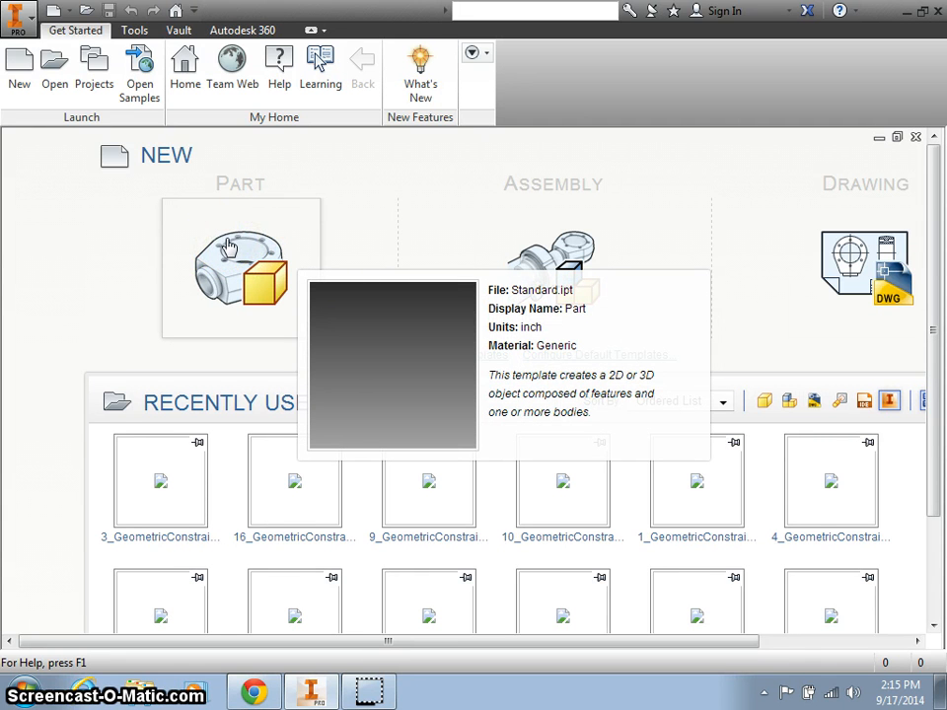
Create a new part document, Part1, from the Standard.ipt inch template.
{"action": "left_click", "coordinate": [227, 247]}
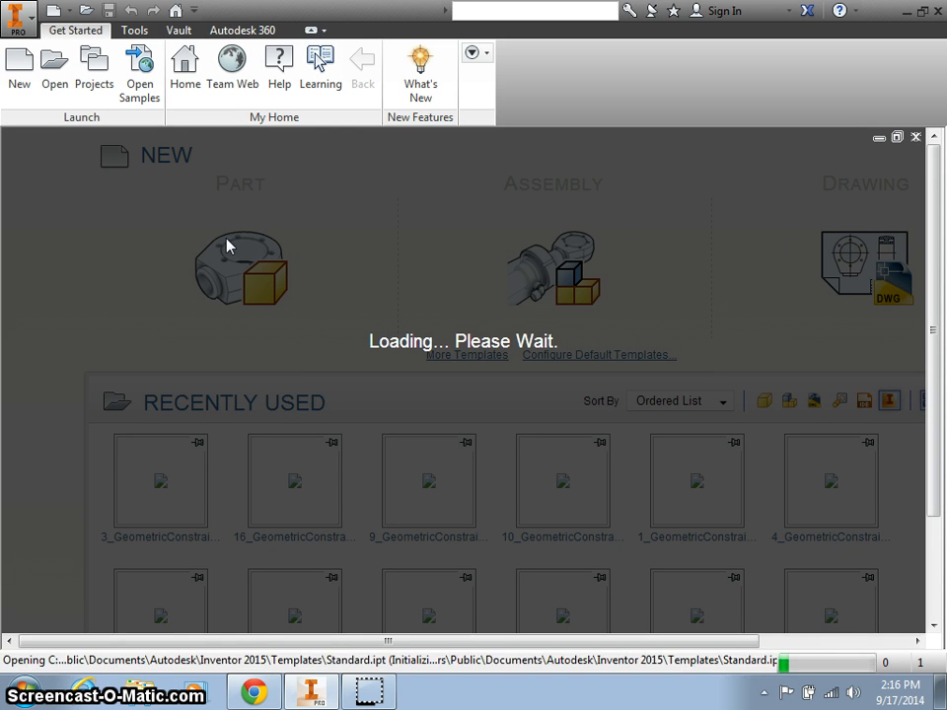
{"action": "left_click", "coordinate": [245, 258]}
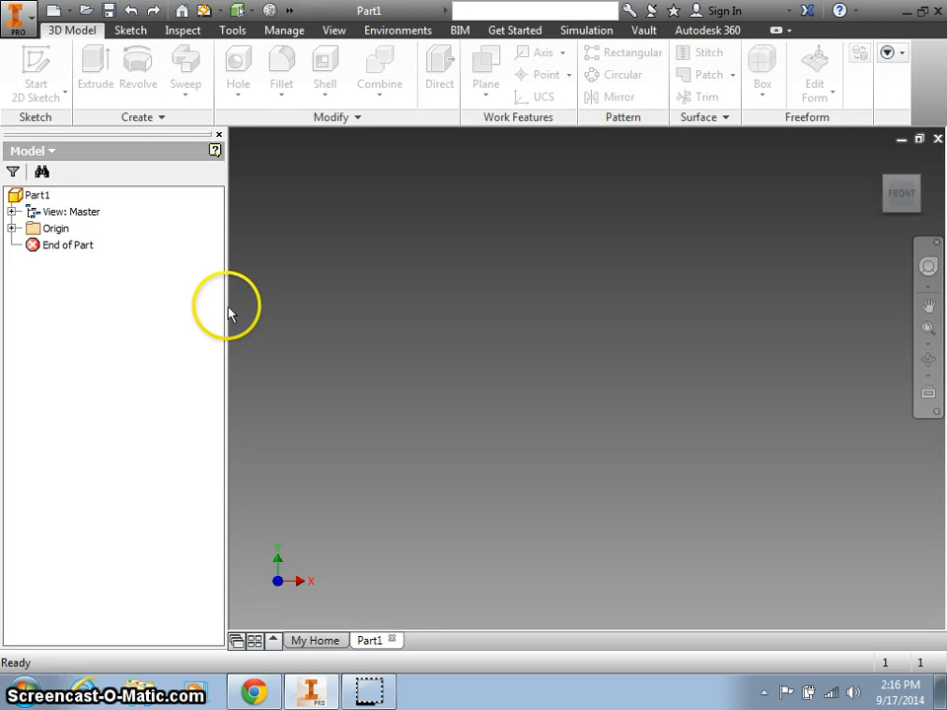
Narrow the model browser and start Sketch1 on the XY plane, panning the origin lower left.
{"action": "left_click_drag", "start_coordinate": [221, 306], "coordinate": [109, 311]}
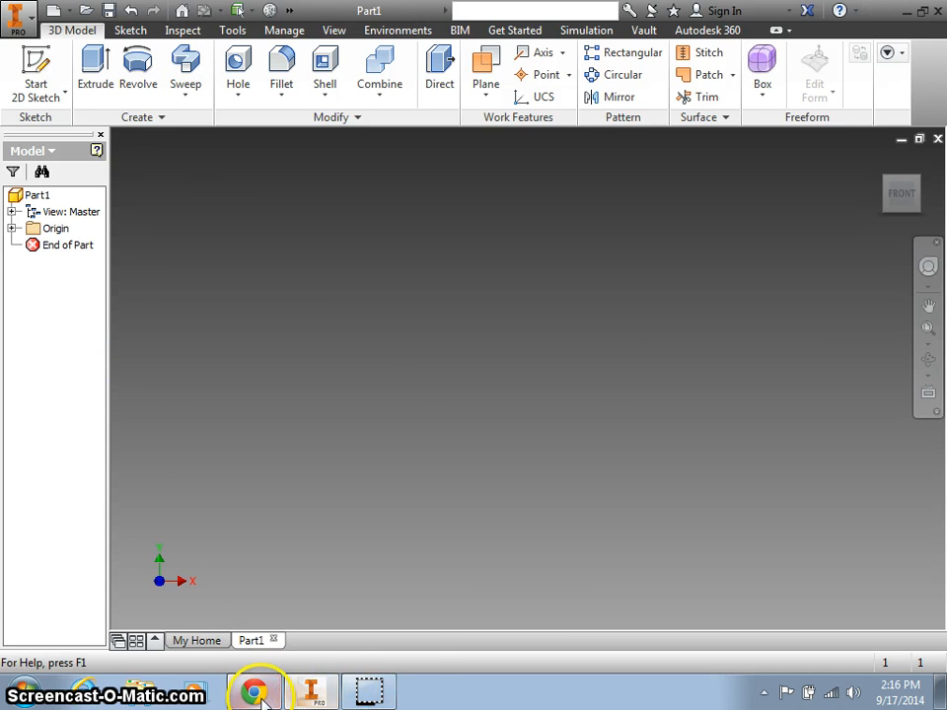
{"action": "left_click", "coordinate": [36, 64]}
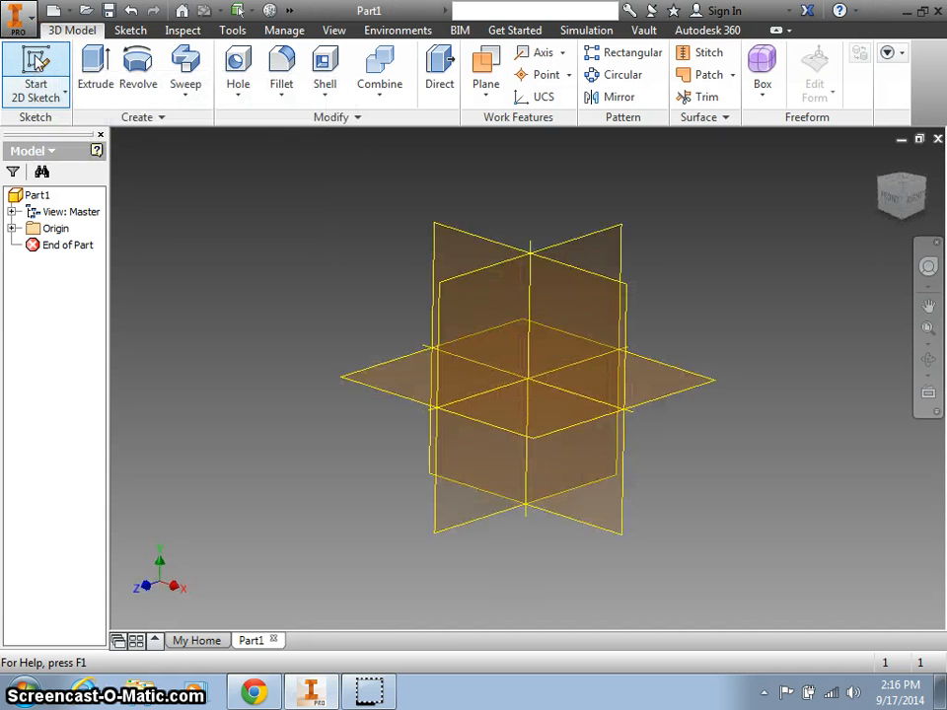
{"action": "left_click", "coordinate": [470, 242]}
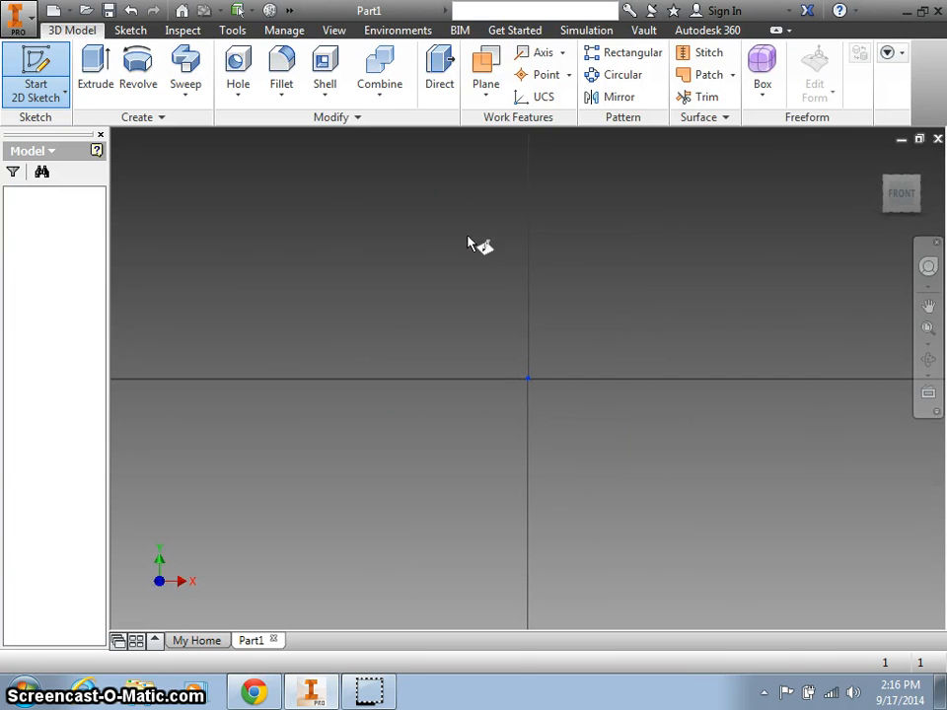
{"action": "left_click", "coordinate": [475, 269]}
{"action": "left_click", "coordinate": [607, 352]}
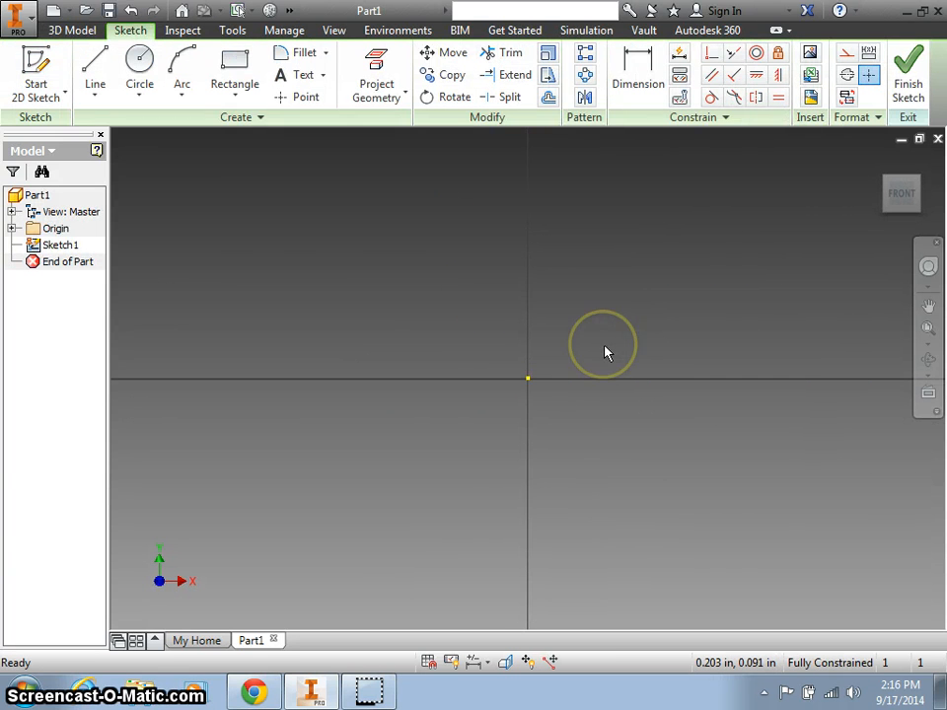
{"action": "key", "text": "F2"}
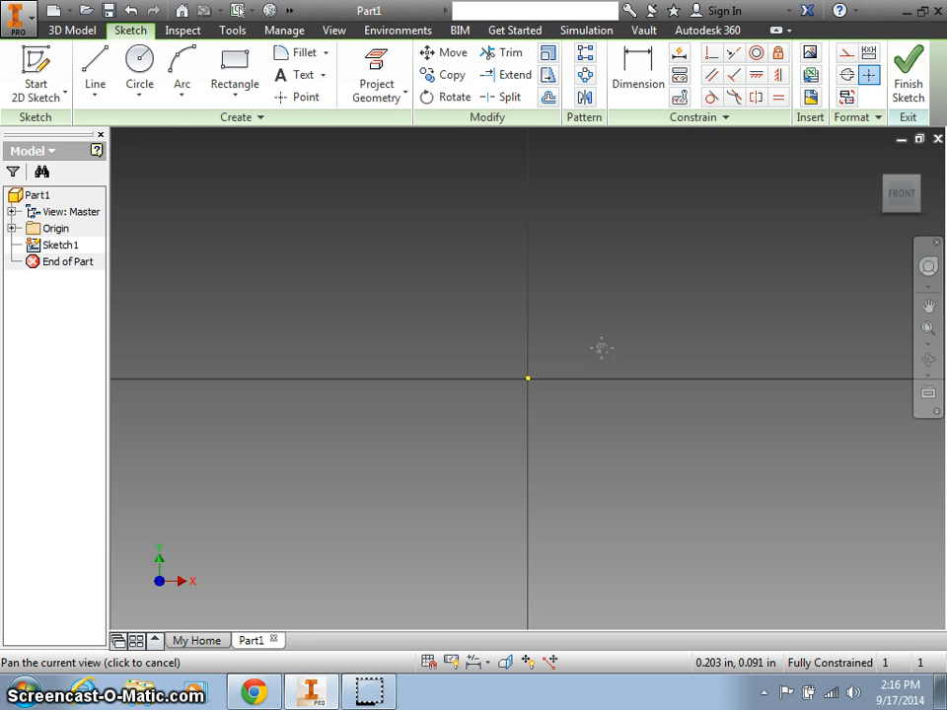
{"action": "left_click_drag", "start_coordinate": [577, 354], "coordinate": [355, 470]}
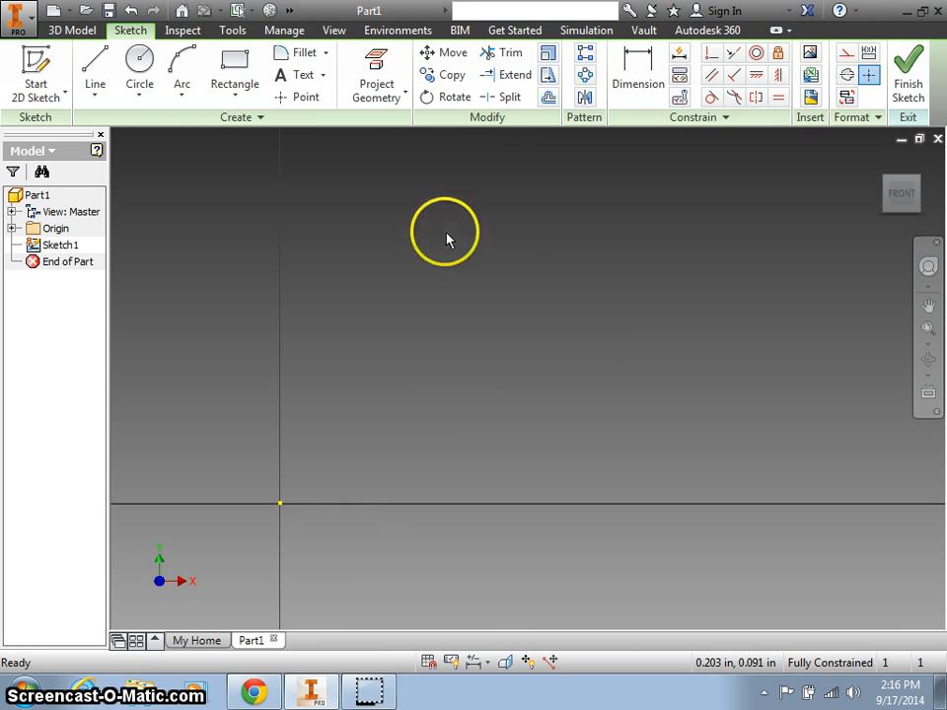
Draw lines from the origin up the left side, over the raised step and across both shoulders.
{"action": "left_click", "coordinate": [94, 62]}
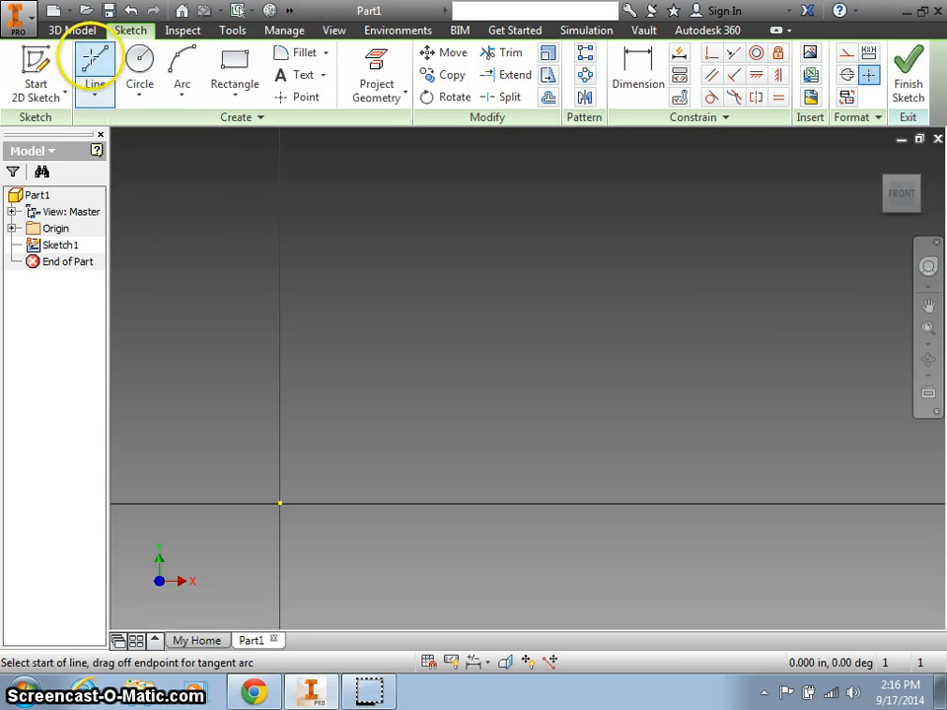
{"action": "left_click", "coordinate": [280, 502]}
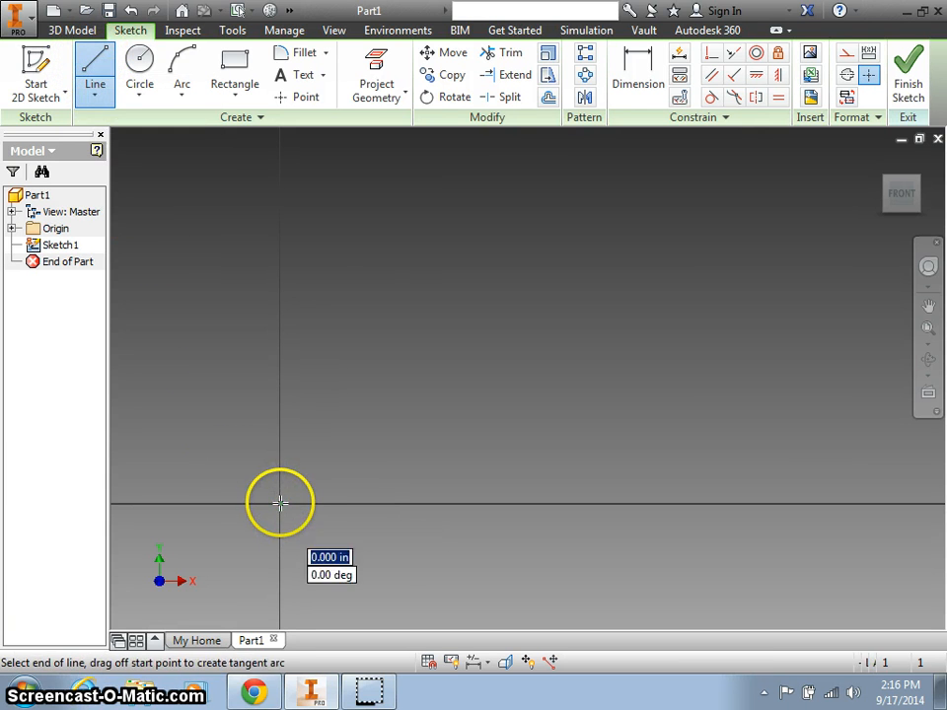
{"action": "left_click", "coordinate": [280, 330]}
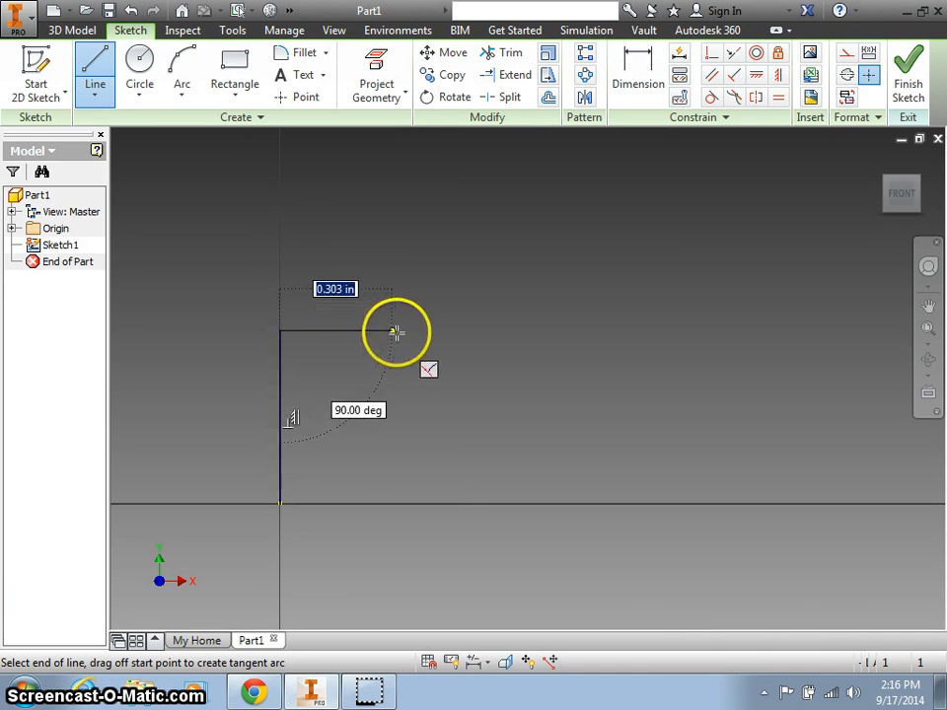
{"action": "left_click", "coordinate": [408, 332]}
{"action": "left_click", "coordinate": [408, 253]}
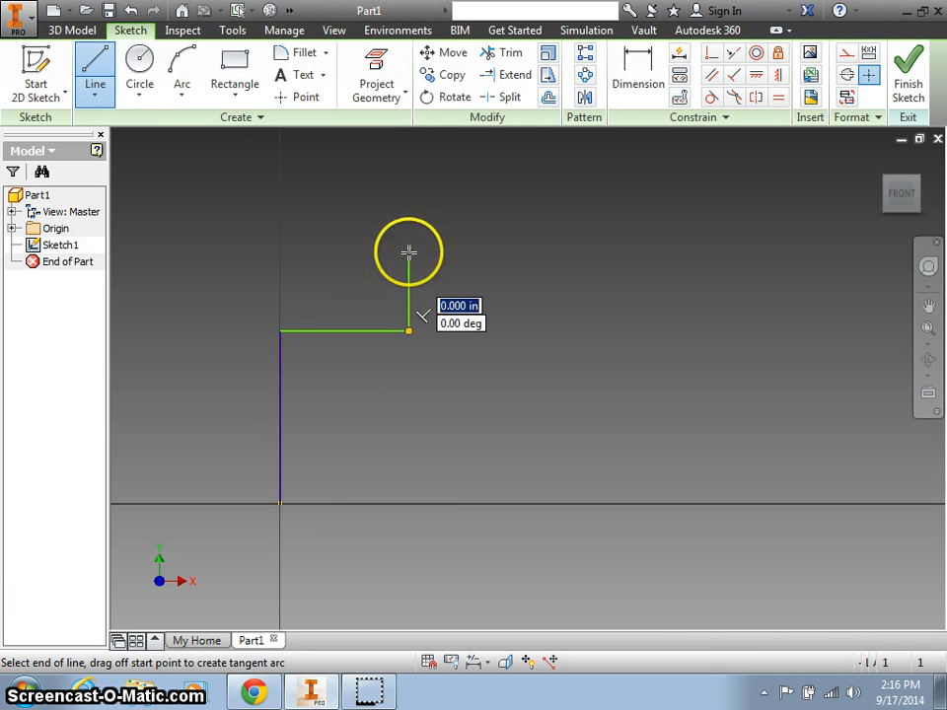
{"action": "left_click", "coordinate": [604, 255]}
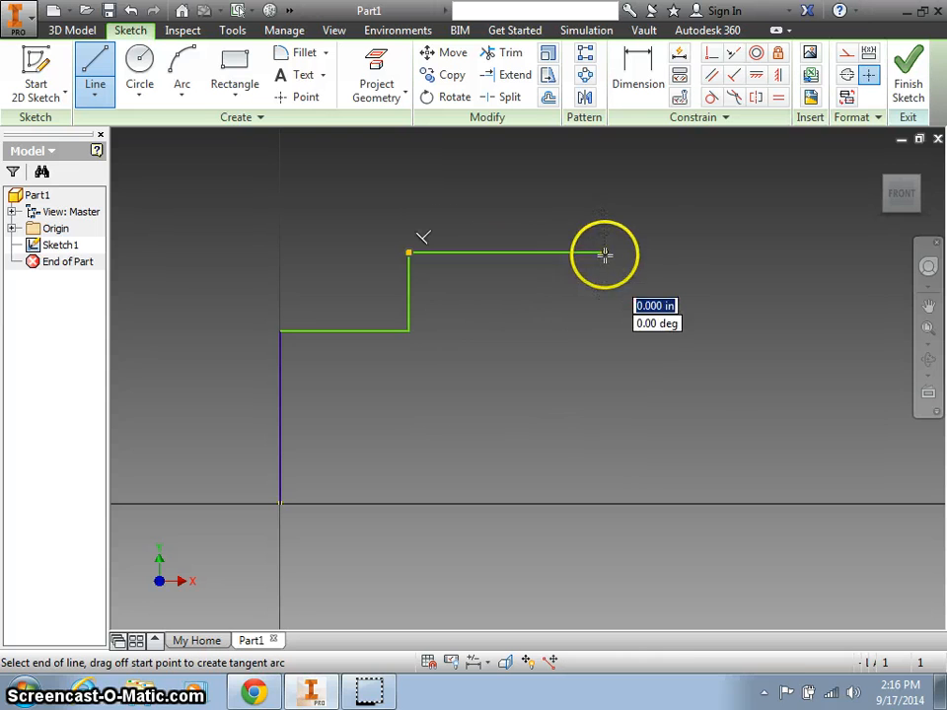
{"action": "left_click", "coordinate": [605, 339]}
{"action": "left_click", "coordinate": [764, 340]}
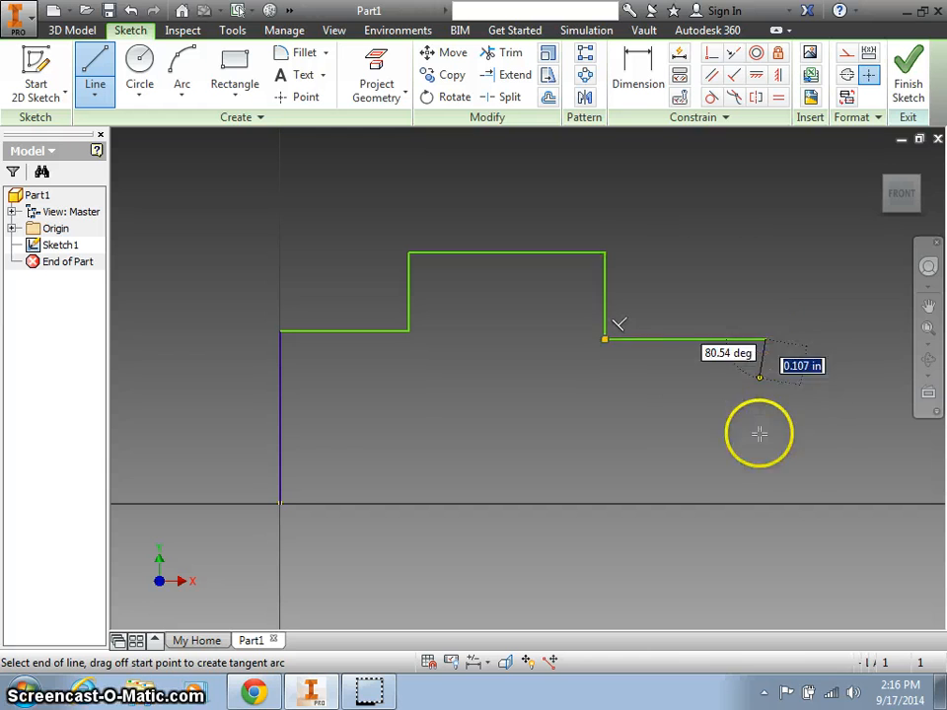
Complete the outline down the right side, around the bottom slot and back to the origin.
{"action": "left_click", "coordinate": [765, 504]}
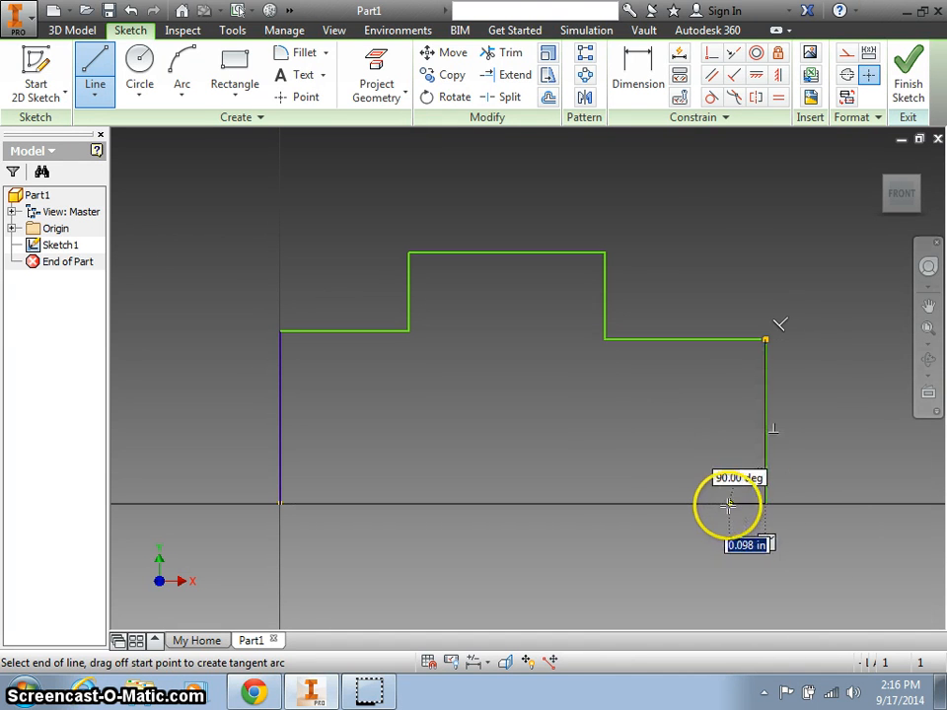
{"action": "left_click", "coordinate": [711, 435]}
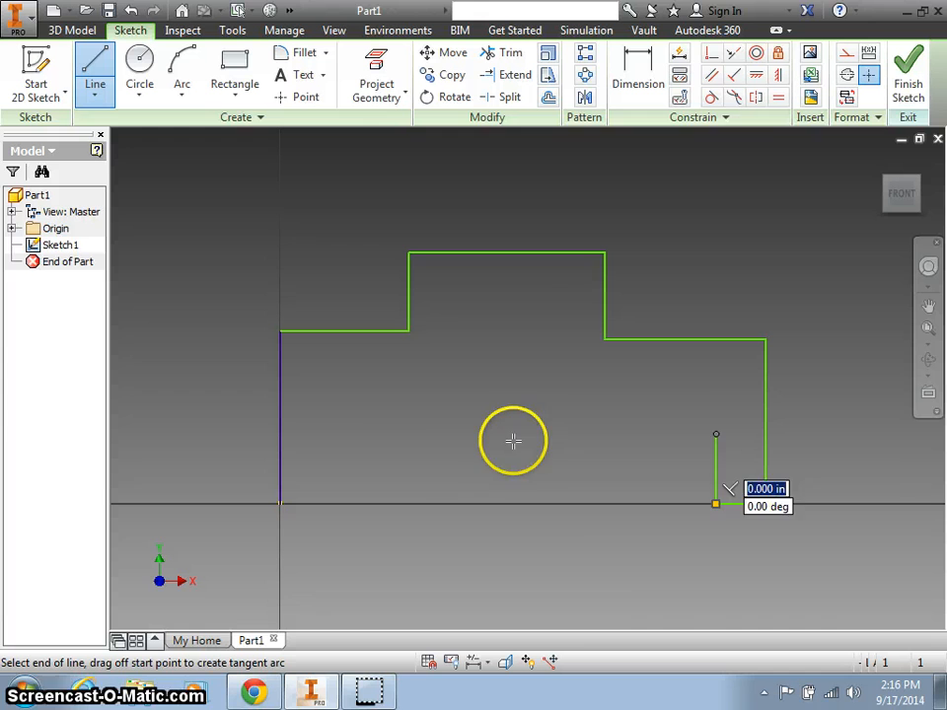
{"action": "left_click", "coordinate": [331, 434]}
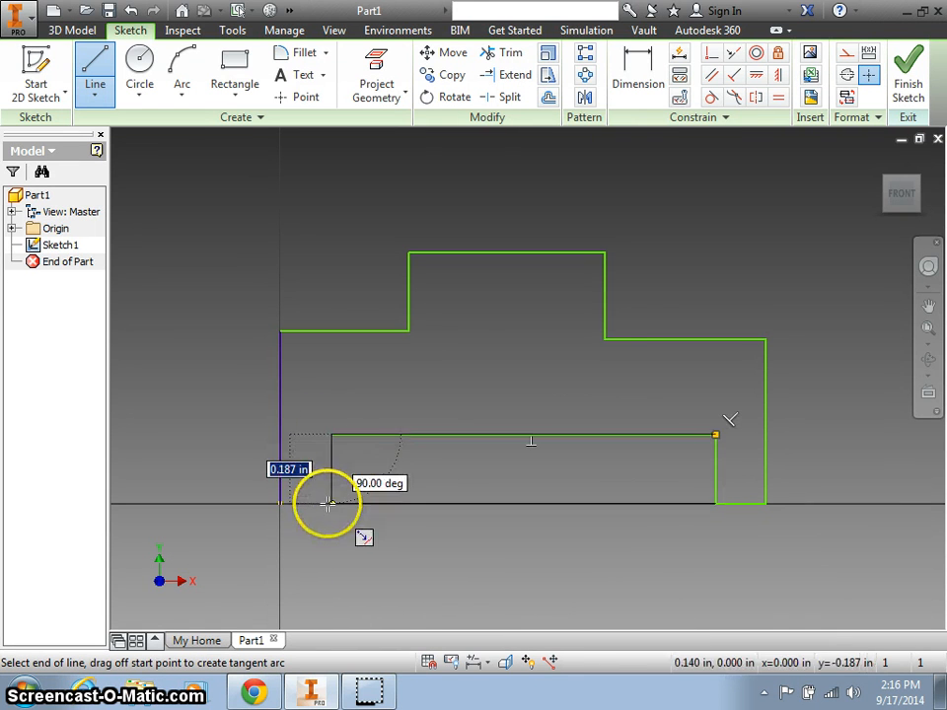
{"action": "left_click", "coordinate": [329, 504]}
{"action": "left_click", "coordinate": [279, 503]}
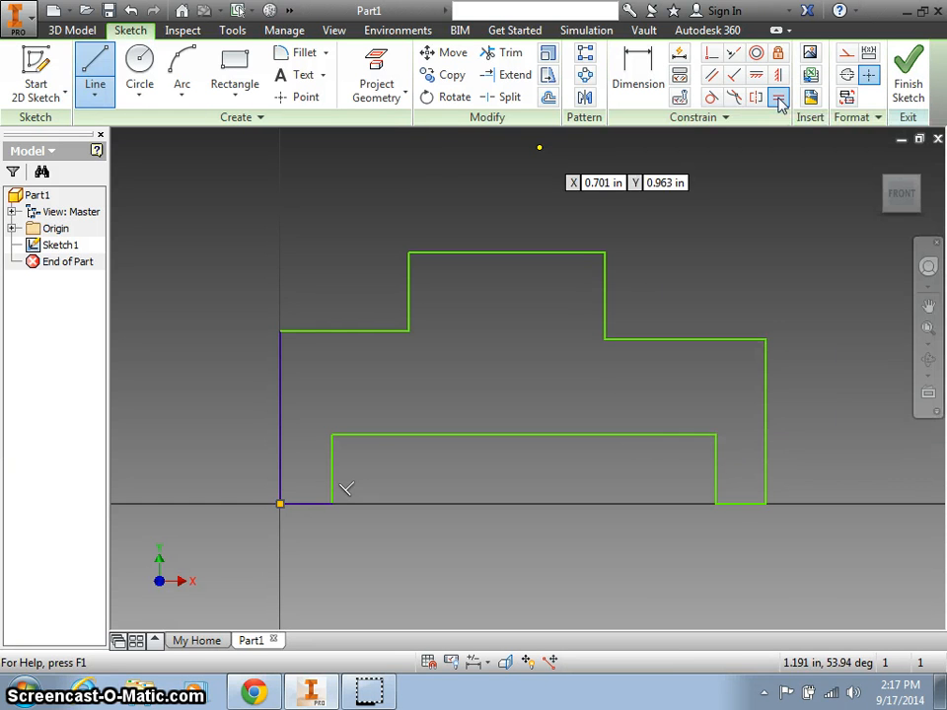
Make the two bottom feet, the two shoulders and the two step sides equal in length.
{"action": "left_click", "coordinate": [780, 99]}
{"action": "left_click", "coordinate": [734, 506]}
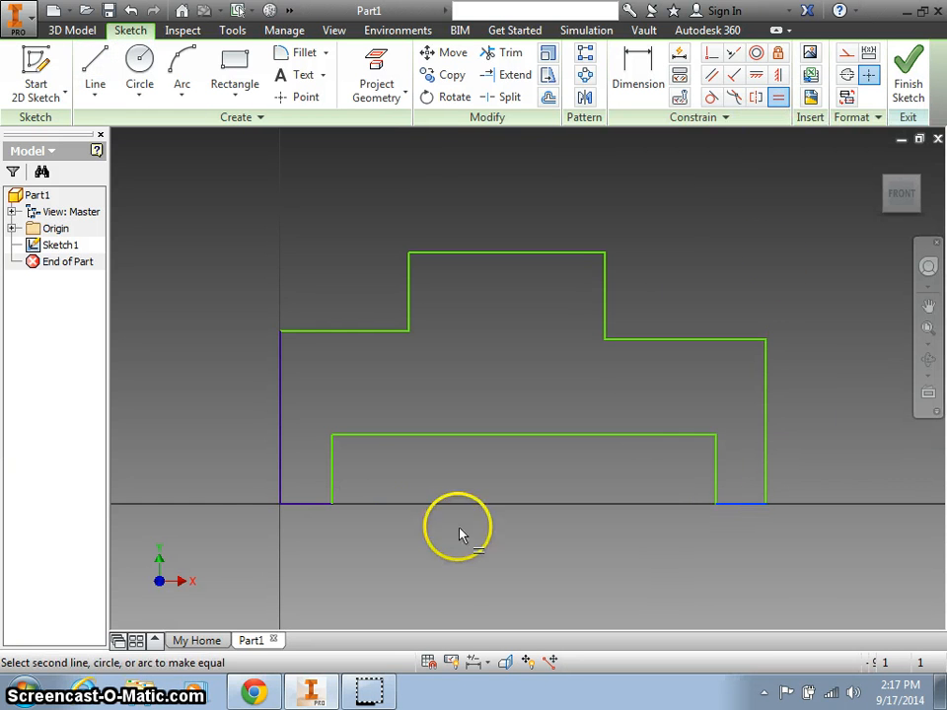
{"action": "left_click", "coordinate": [311, 505]}
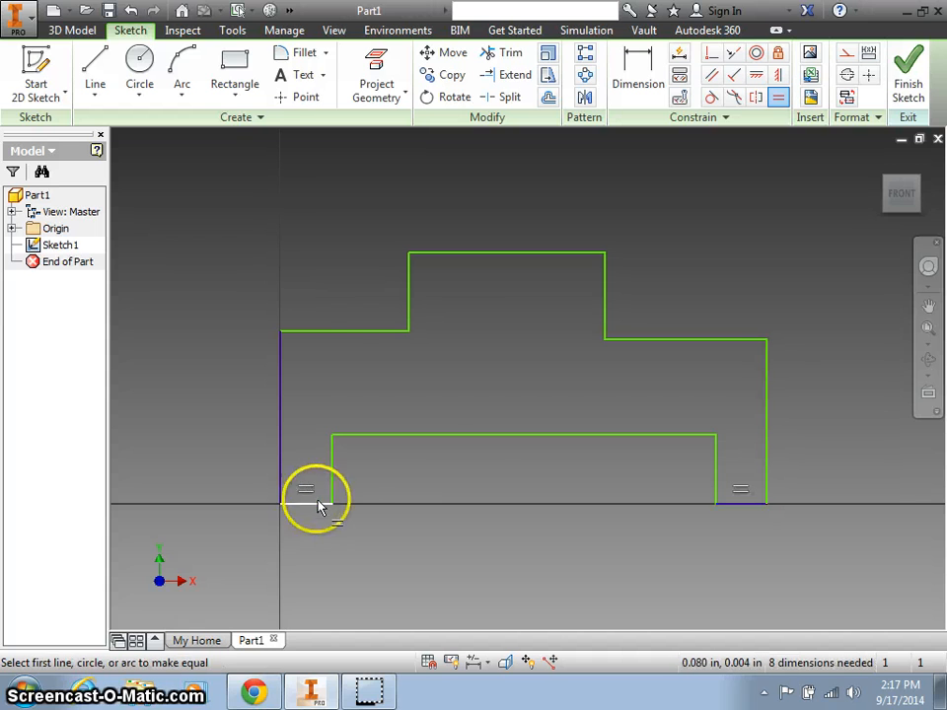
{"action": "left_click", "coordinate": [348, 335]}
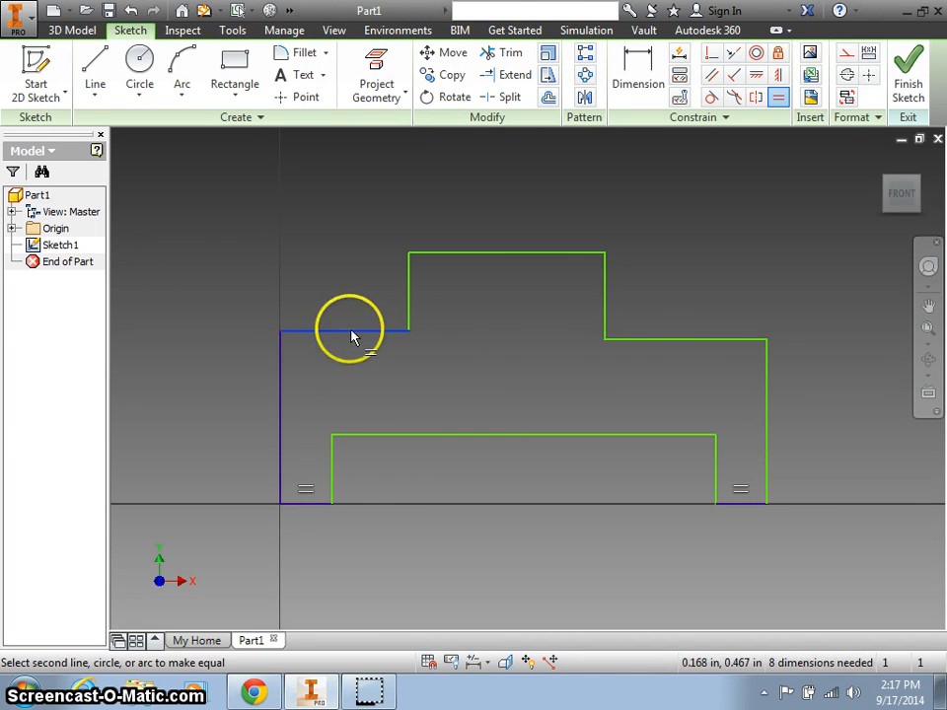
{"action": "left_click", "coordinate": [674, 340]}
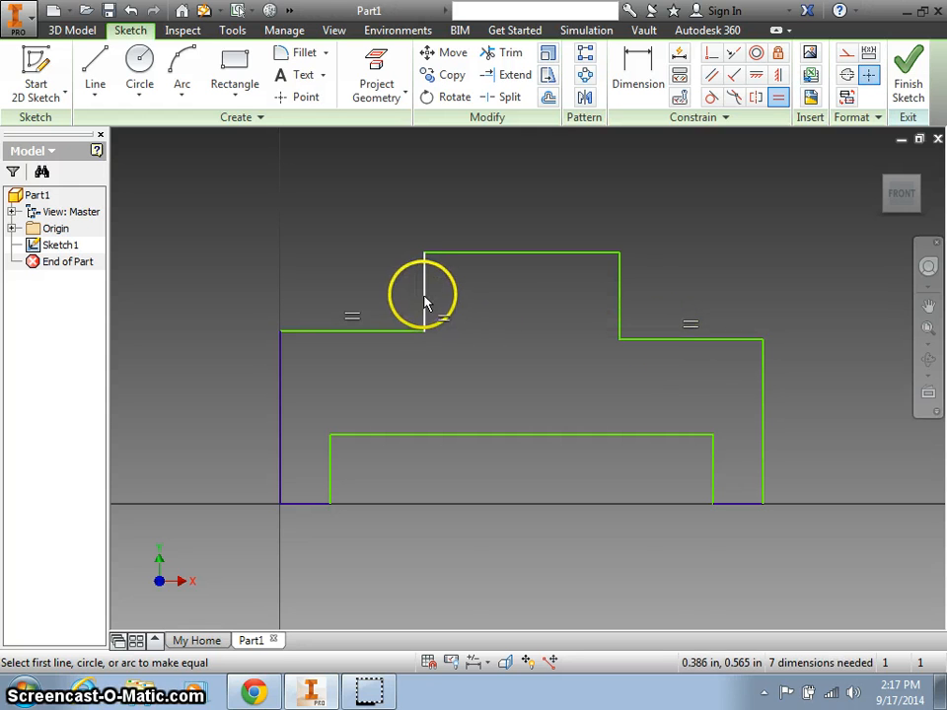
{"action": "left_click", "coordinate": [618, 296]}
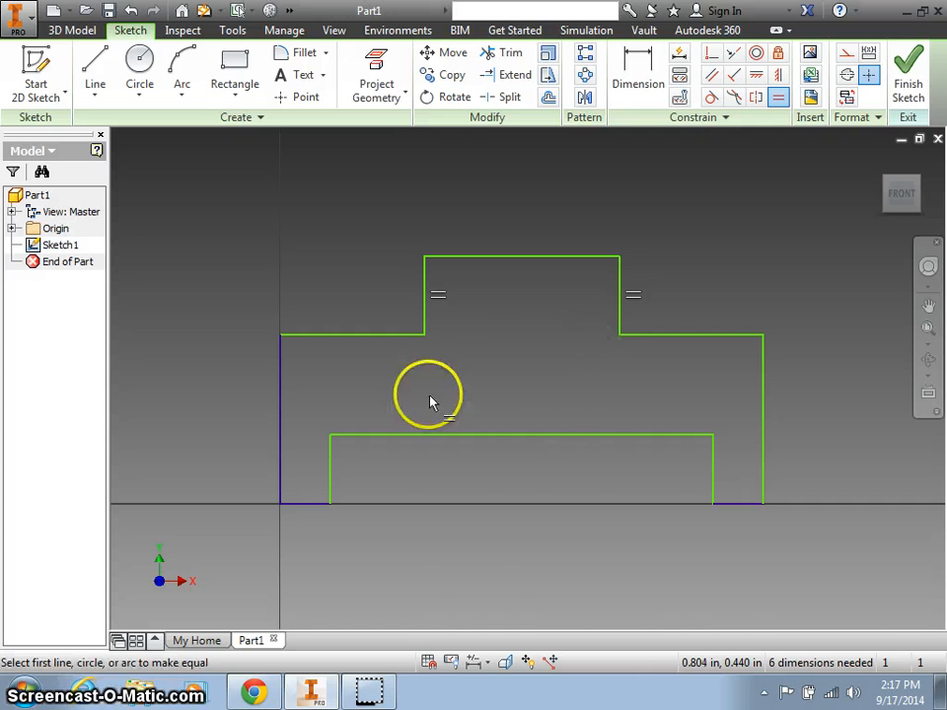
Try equalising the slot walls and the outer sides, cancelling both over-constraint warnings.
{"action": "left_click", "coordinate": [330, 468]}
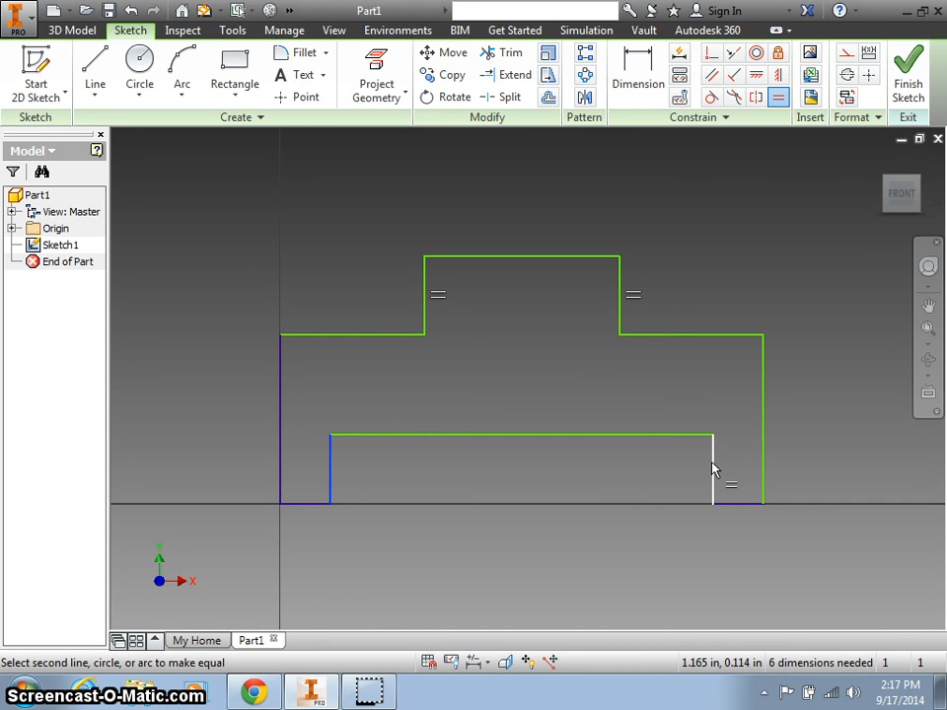
{"action": "left_click", "coordinate": [281, 387]}
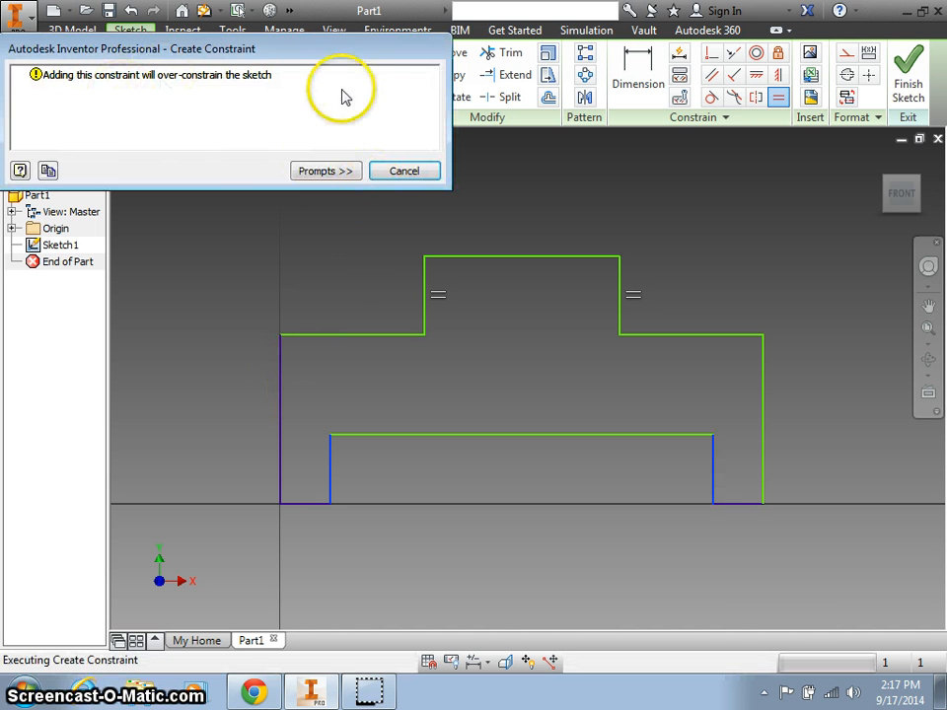
{"action": "left_click", "coordinate": [399, 171]}
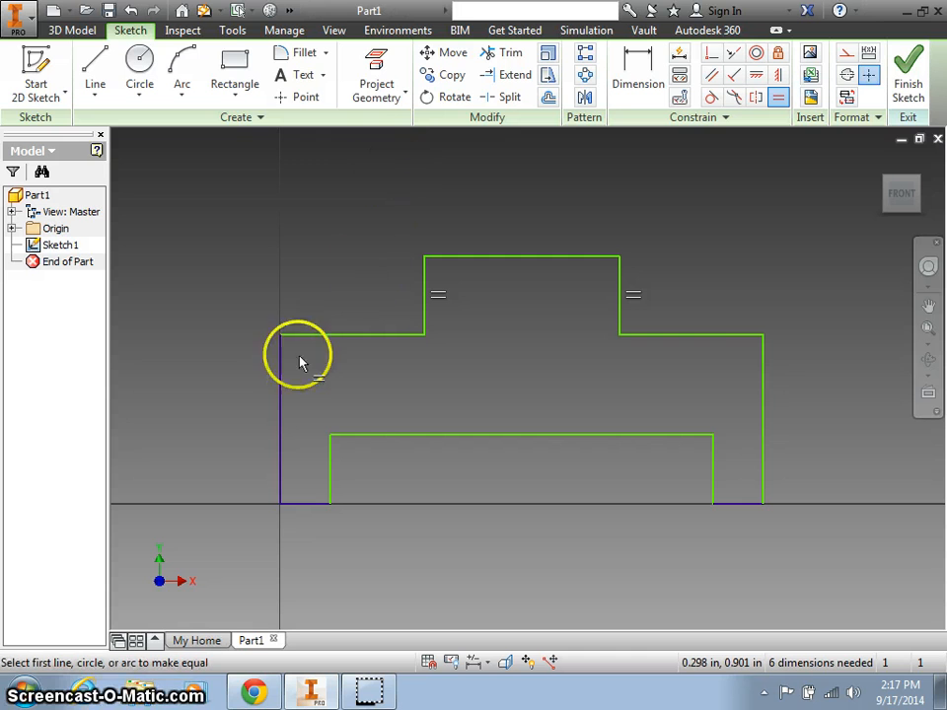
{"action": "left_click", "coordinate": [282, 383]}
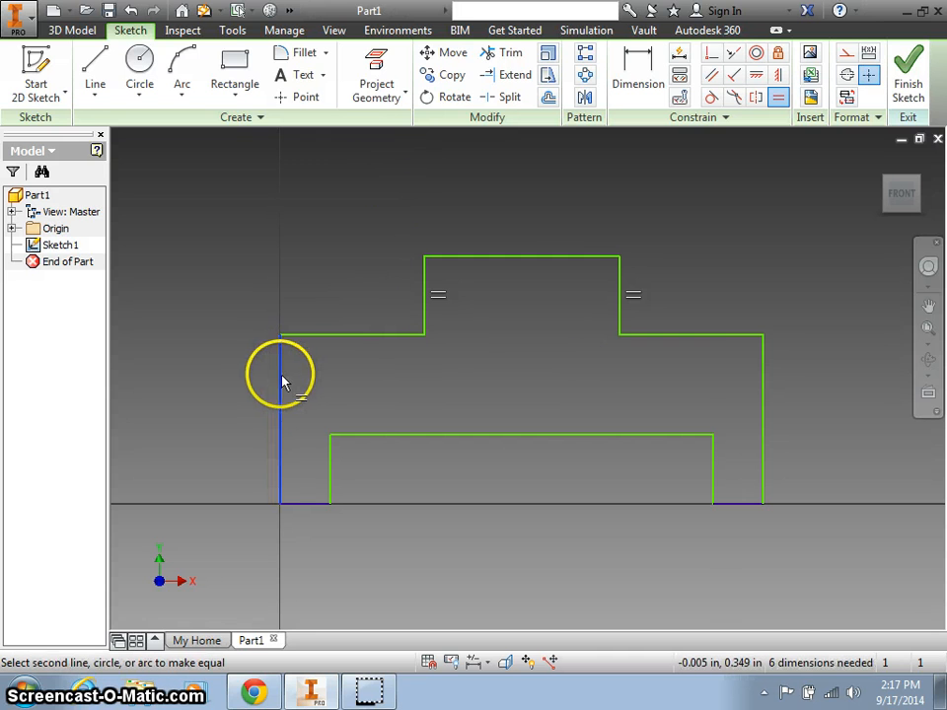
{"action": "left_click", "coordinate": [766, 369]}
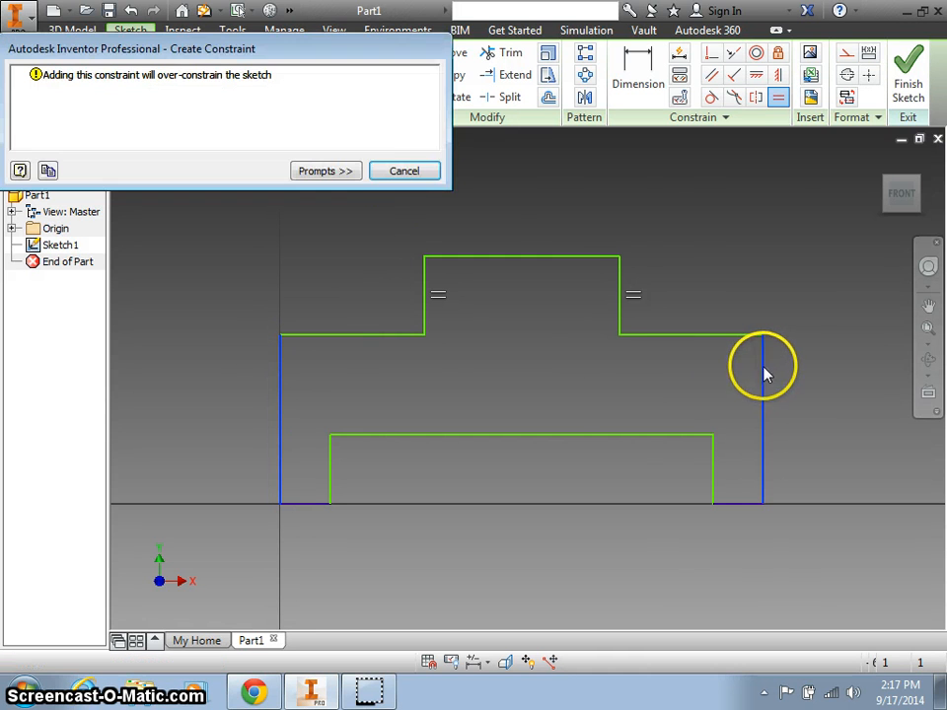
{"action": "left_click", "coordinate": [405, 172]}
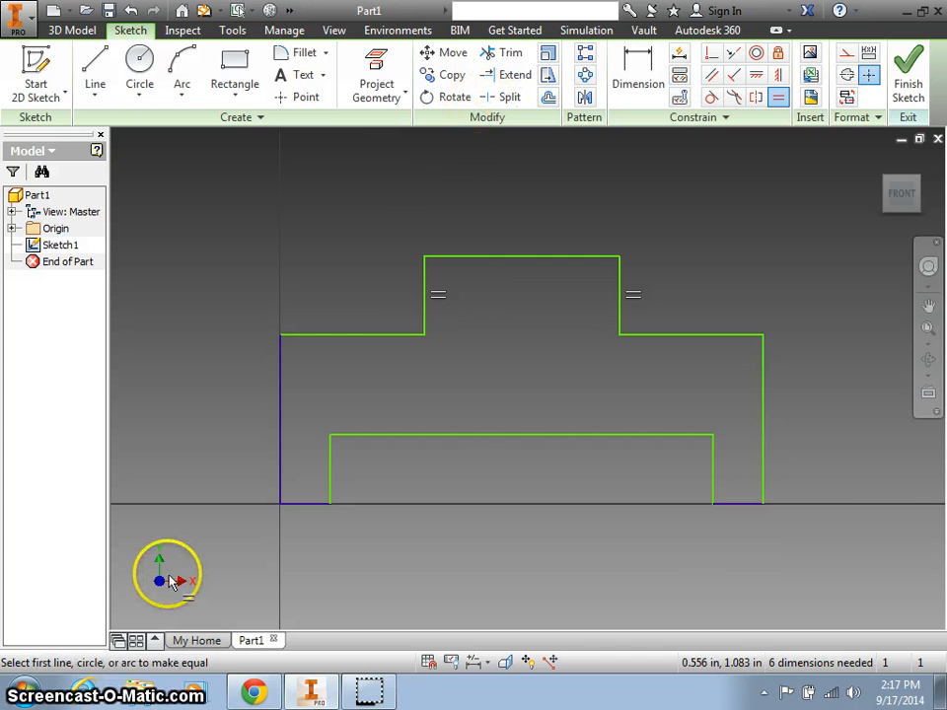
Snap the assignment drawing to the left half, scroll it fully into view, and return to Inventor.
{"action": "left_click", "coordinate": [253, 691]}
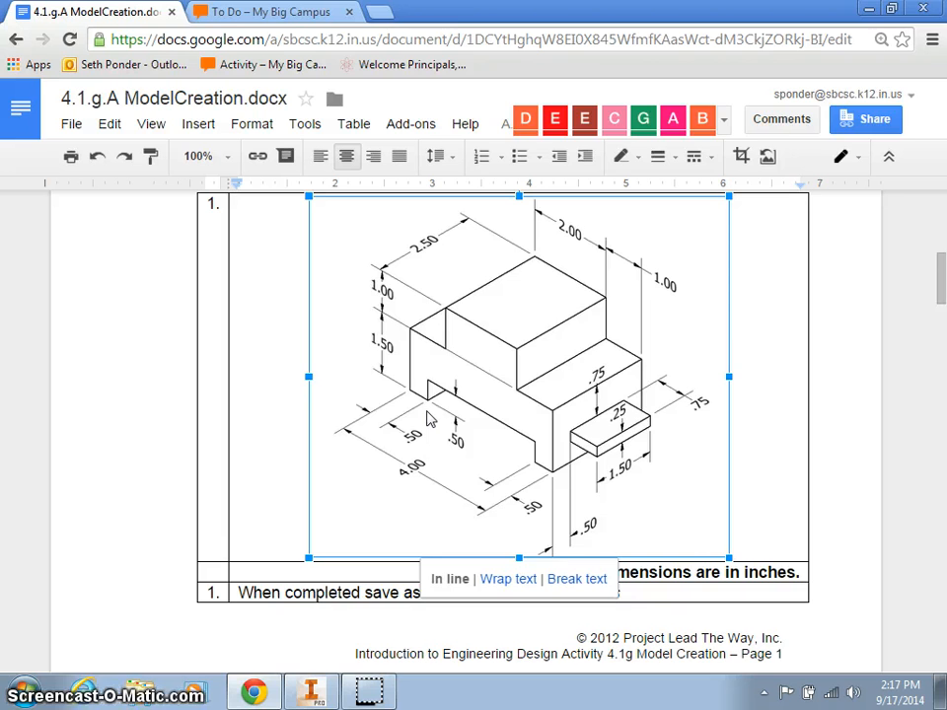
{"action": "key", "text": "super+Left"}
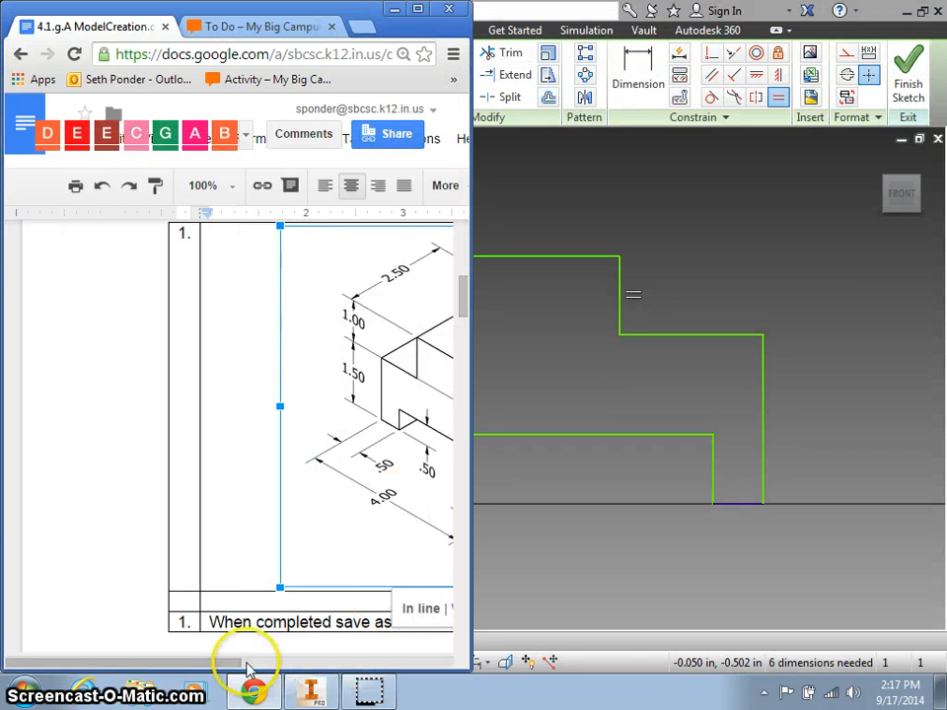
{"action": "left_click_drag", "start_coordinate": [209, 670], "coordinate": [217, 667]}
{"action": "left_click_drag", "start_coordinate": [224, 659], "coordinate": [365, 655]}
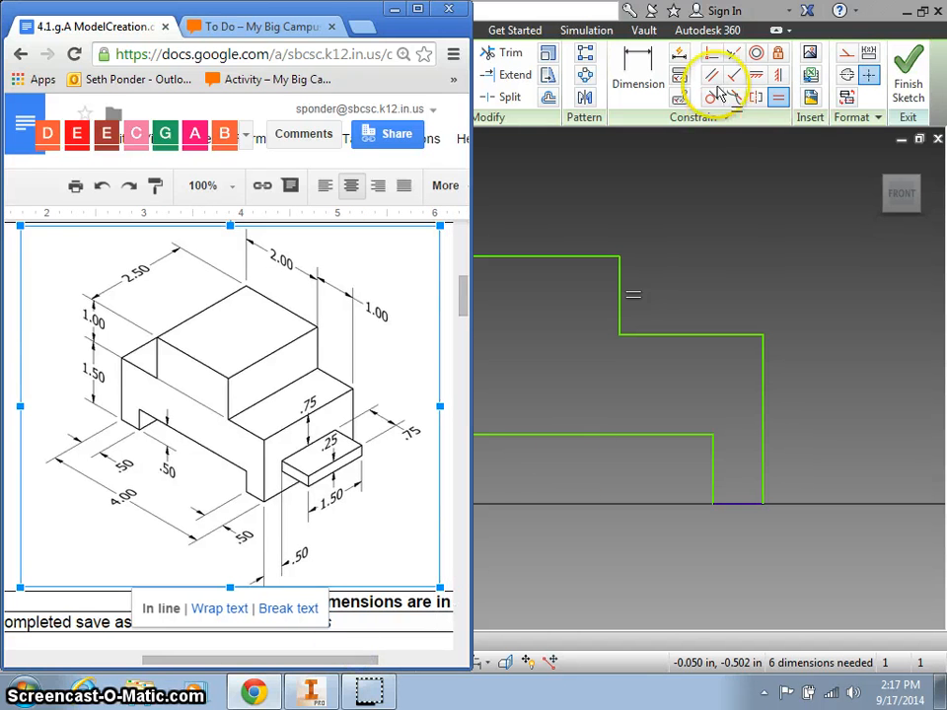
{"action": "left_click", "coordinate": [577, 11]}
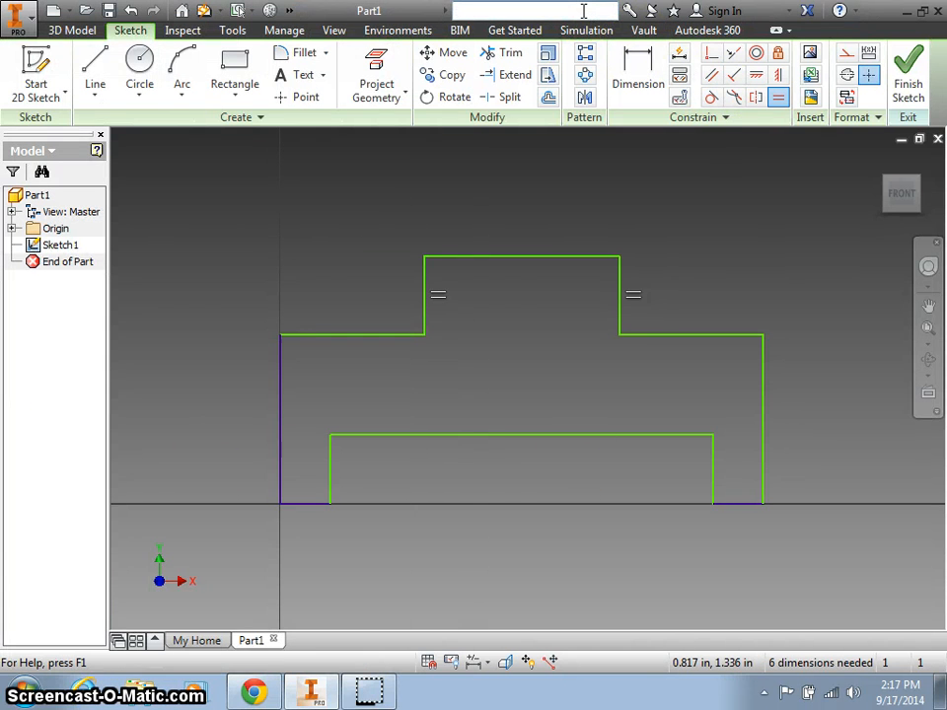
Place Inventor on the right half and dimension the profile's overall width to 4.
{"action": "key", "text": "super+Right"}
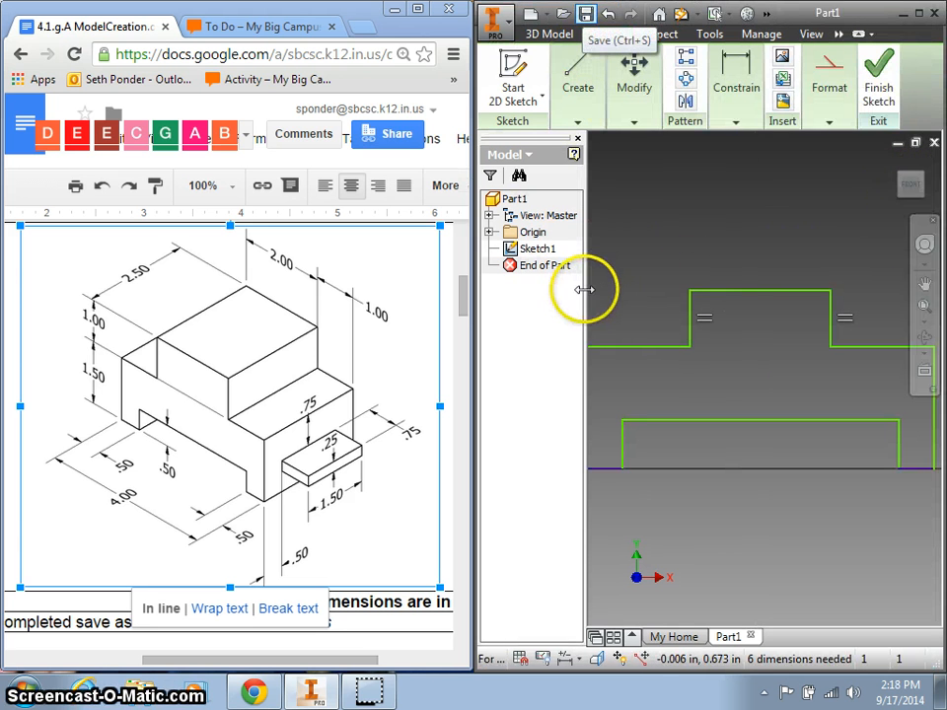
{"action": "left_click_drag", "start_coordinate": [585, 290], "coordinate": [546, 296]}
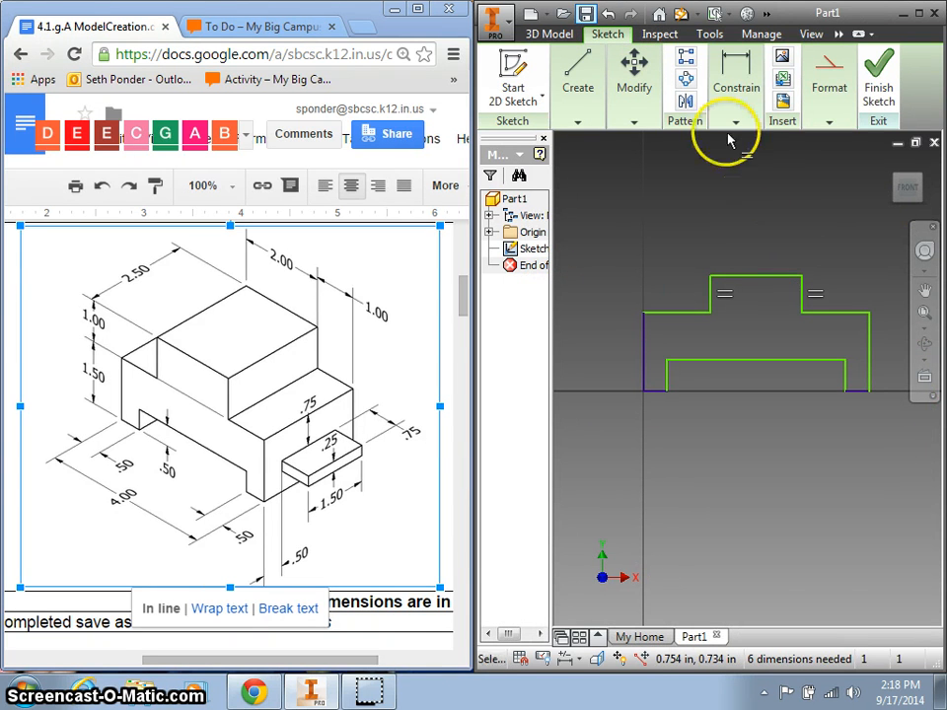
{"action": "left_click", "coordinate": [737, 74]}
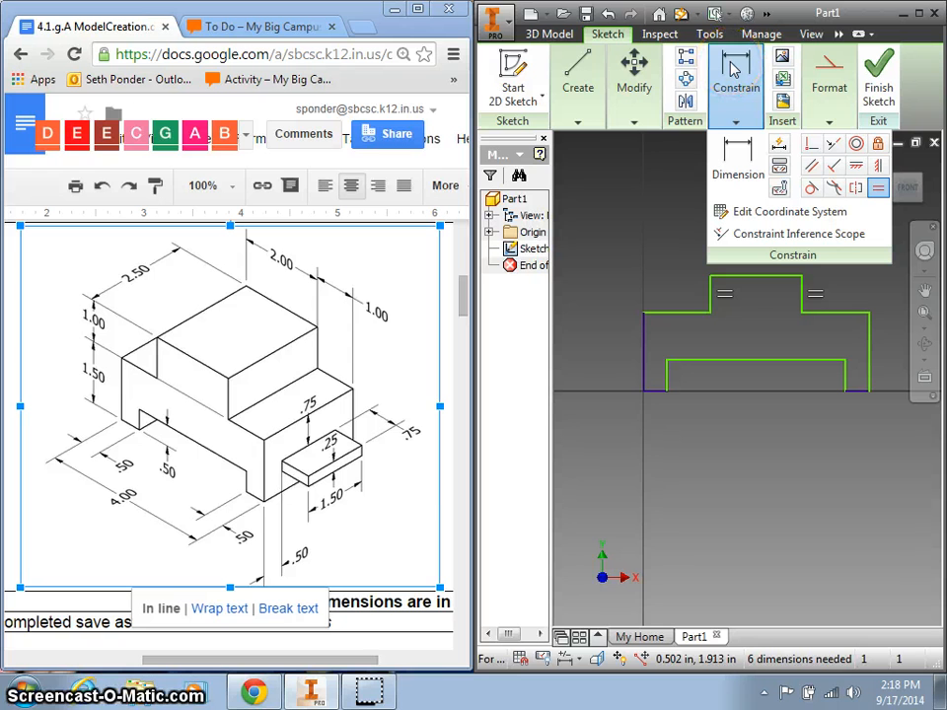
{"action": "left_click", "coordinate": [738, 158]}
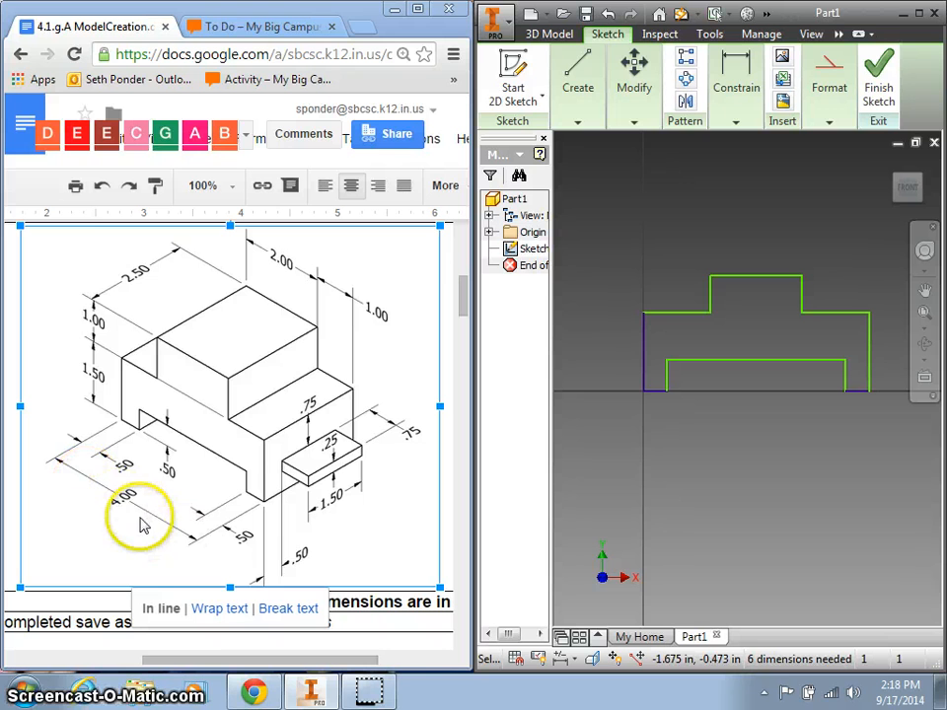
{"action": "left_click", "coordinate": [739, 104]}
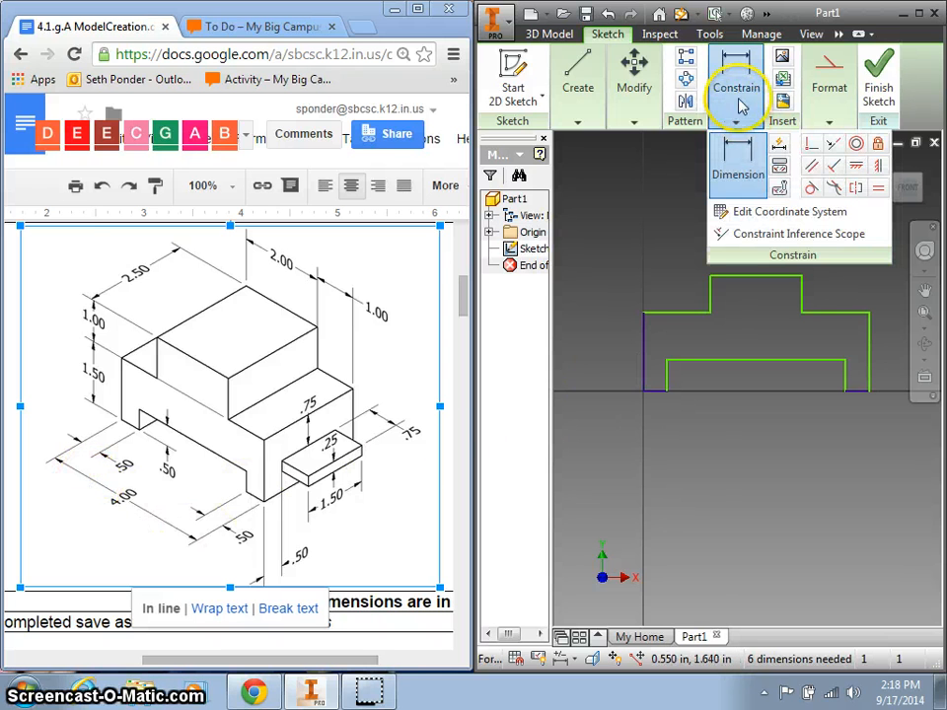
{"action": "left_click", "coordinate": [732, 156]}
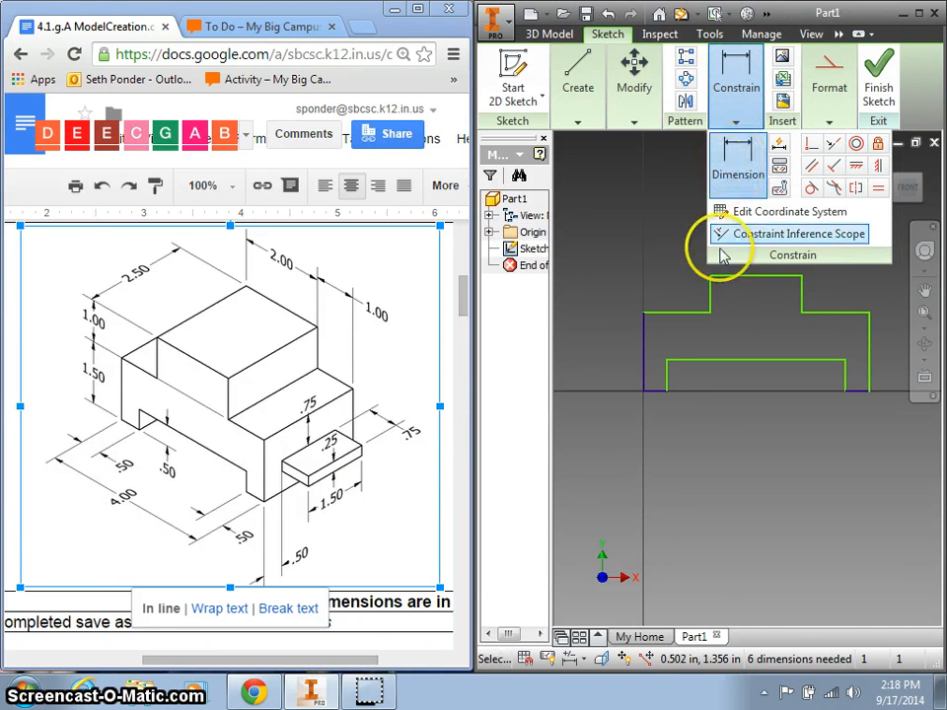
{"action": "left_click", "coordinate": [643, 351]}
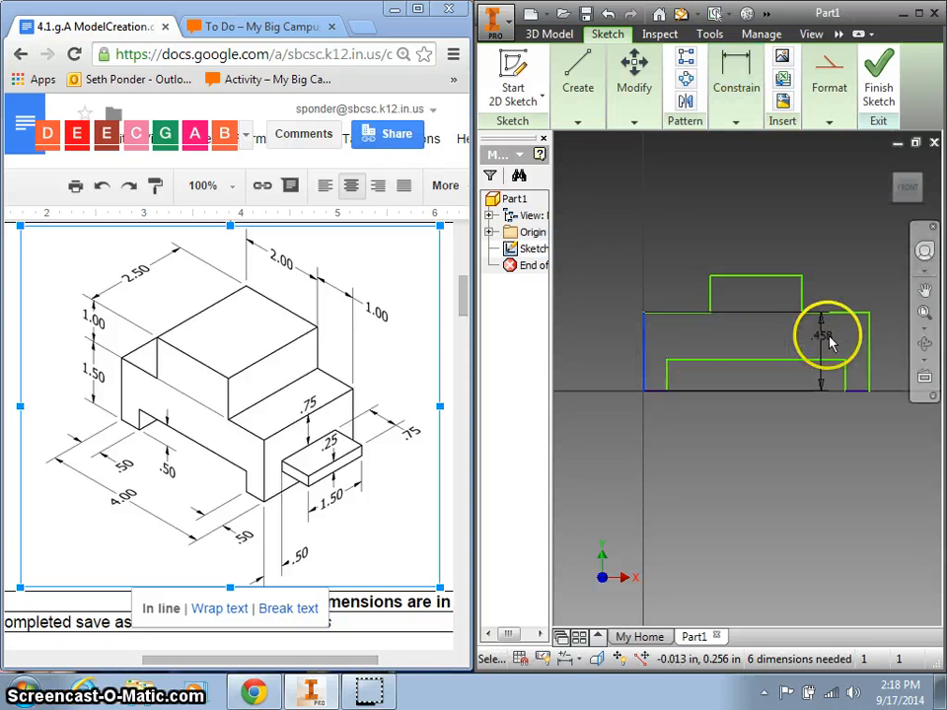
{"action": "left_click", "coordinate": [867, 350]}
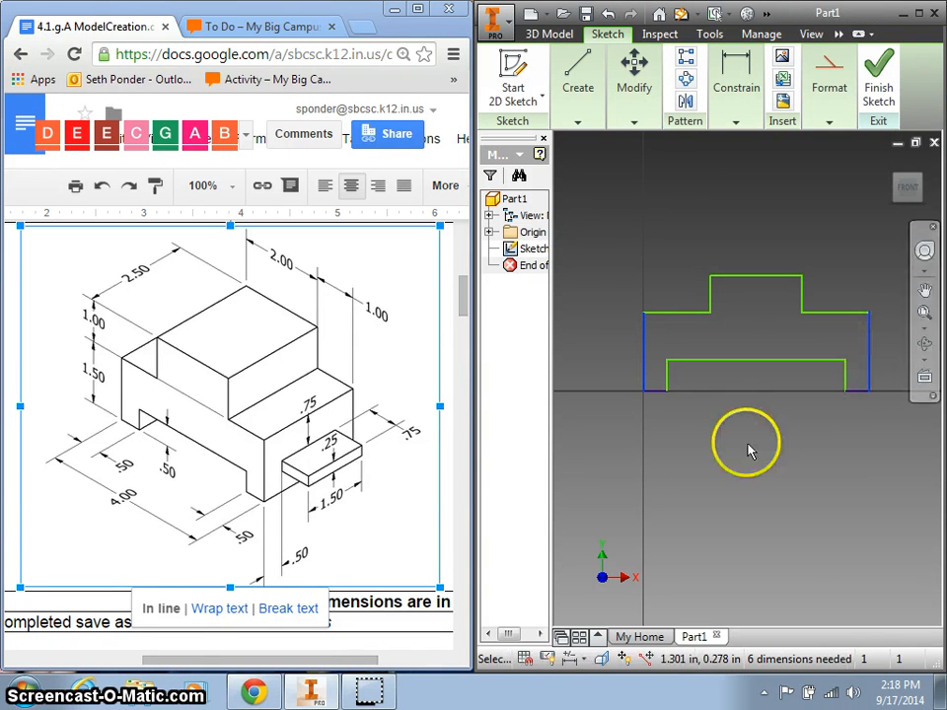
{"action": "left_click", "coordinate": [761, 456]}
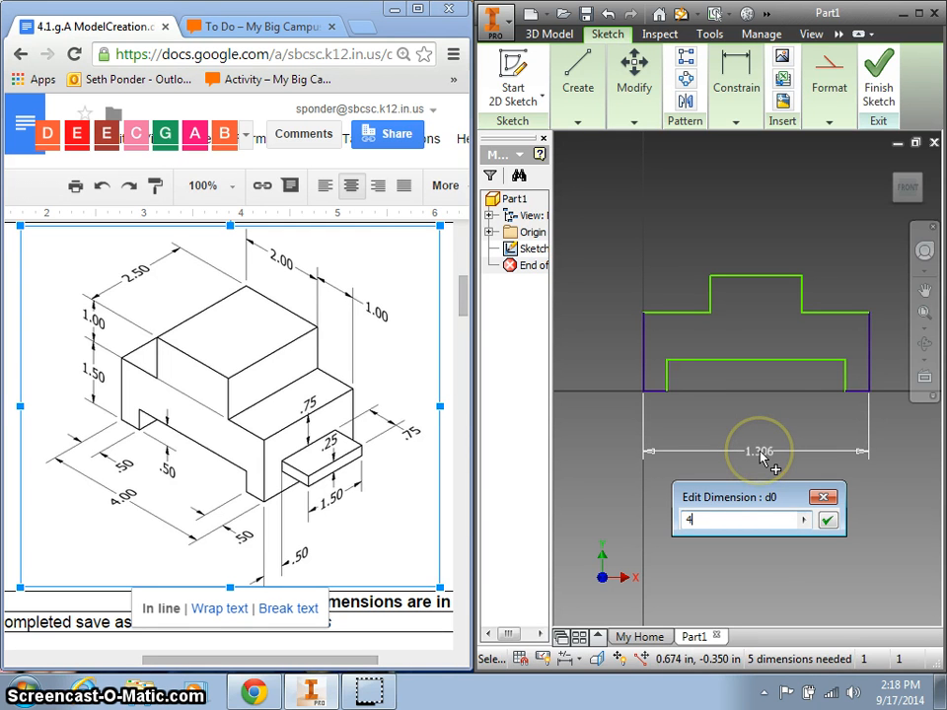
{"action": "key", "text": "Return"}
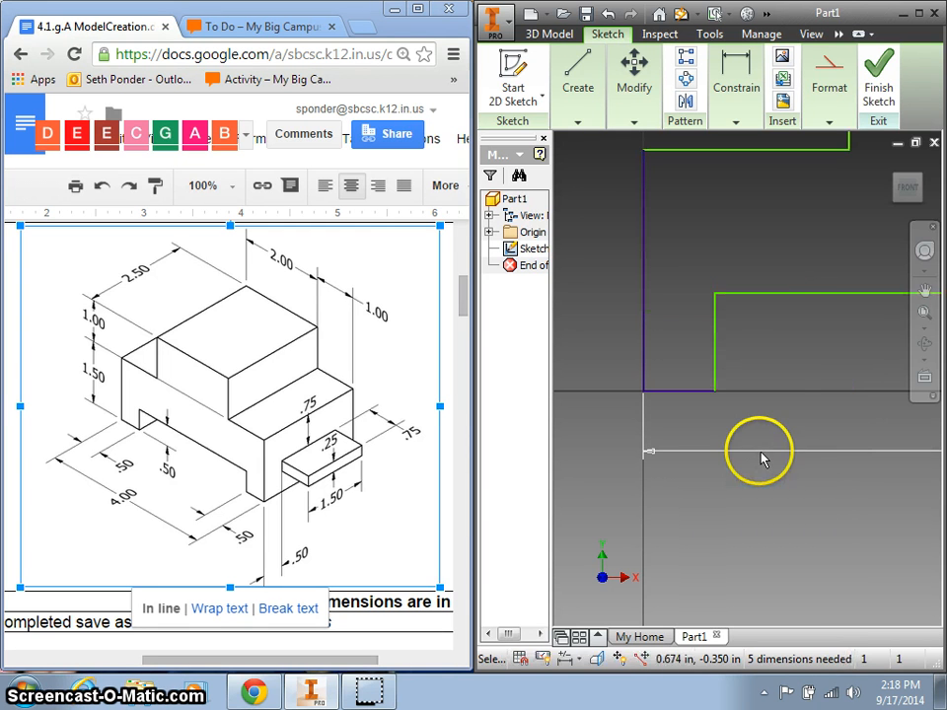
{"action": "left_click", "coordinate": [910, 196]}
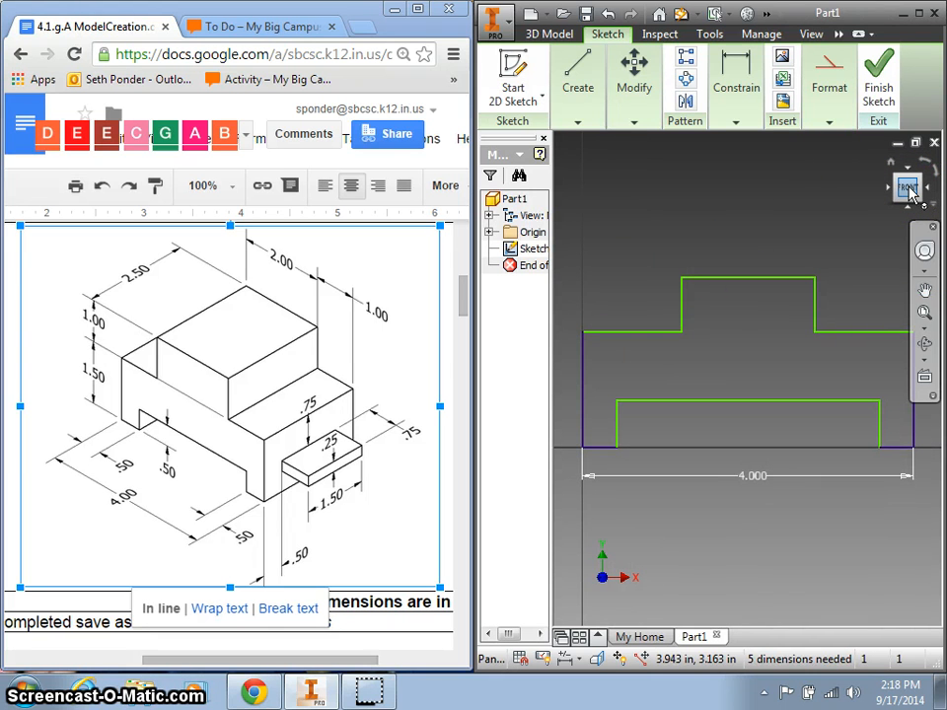
{"action": "left_click", "coordinate": [676, 234]}
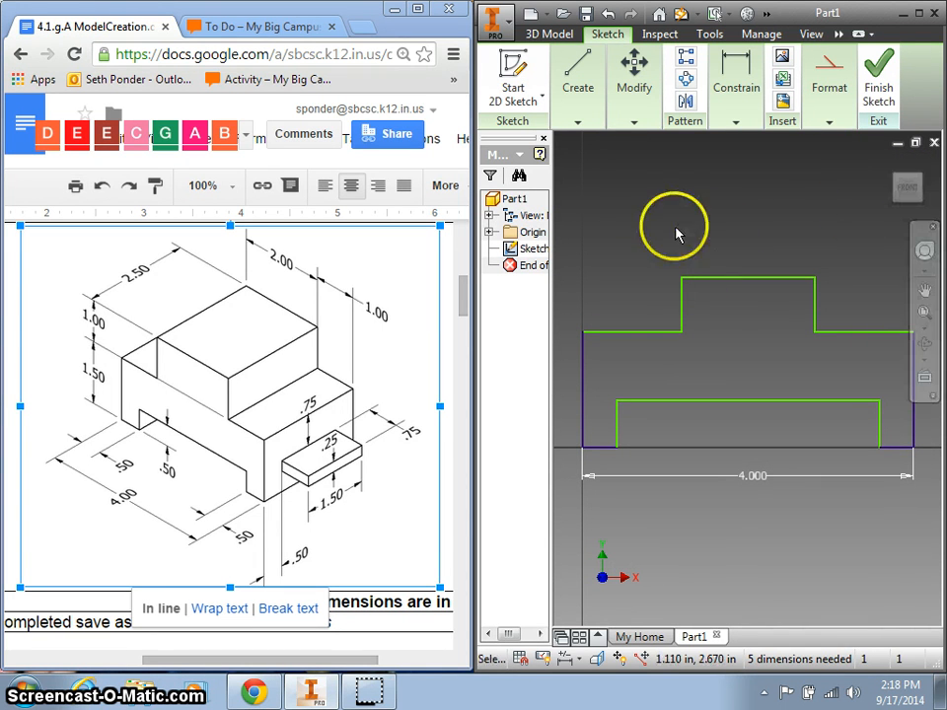
Dimension the left side height to 1.5, the top-left step width to 1 and the step height to 1.
{"action": "left_click", "coordinate": [735, 85]}
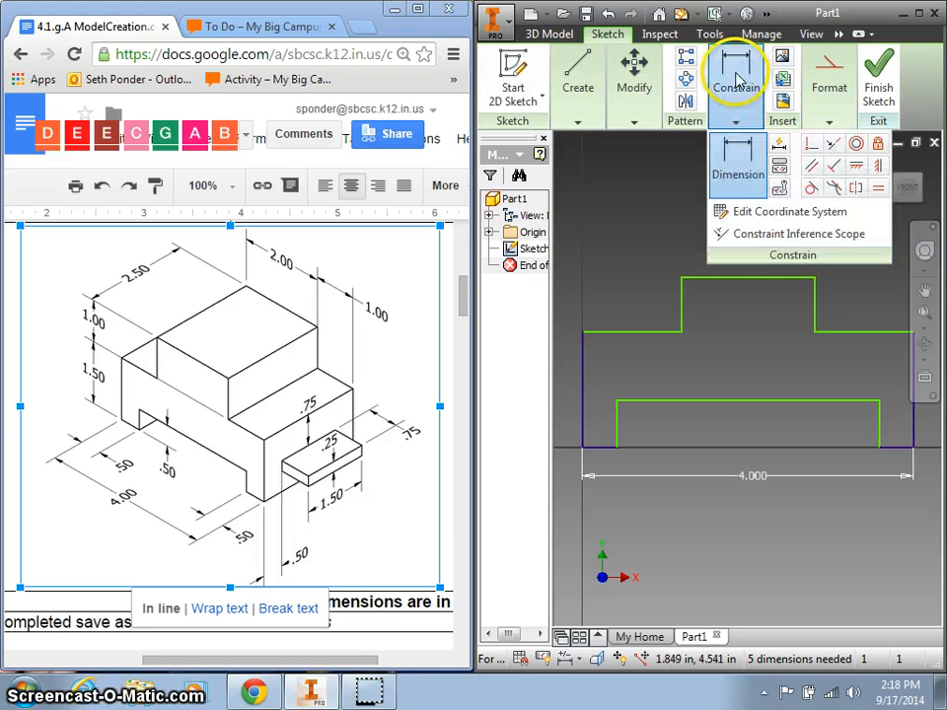
{"action": "left_click", "coordinate": [728, 158]}
{"action": "left_click", "coordinate": [582, 404]}
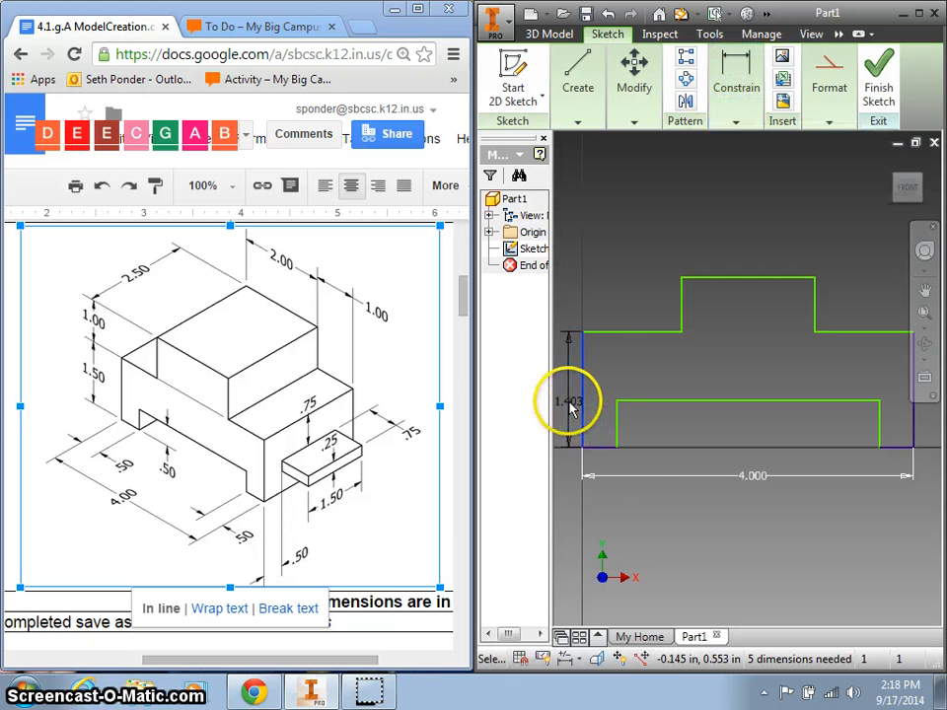
{"action": "left_click", "coordinate": [572, 406]}
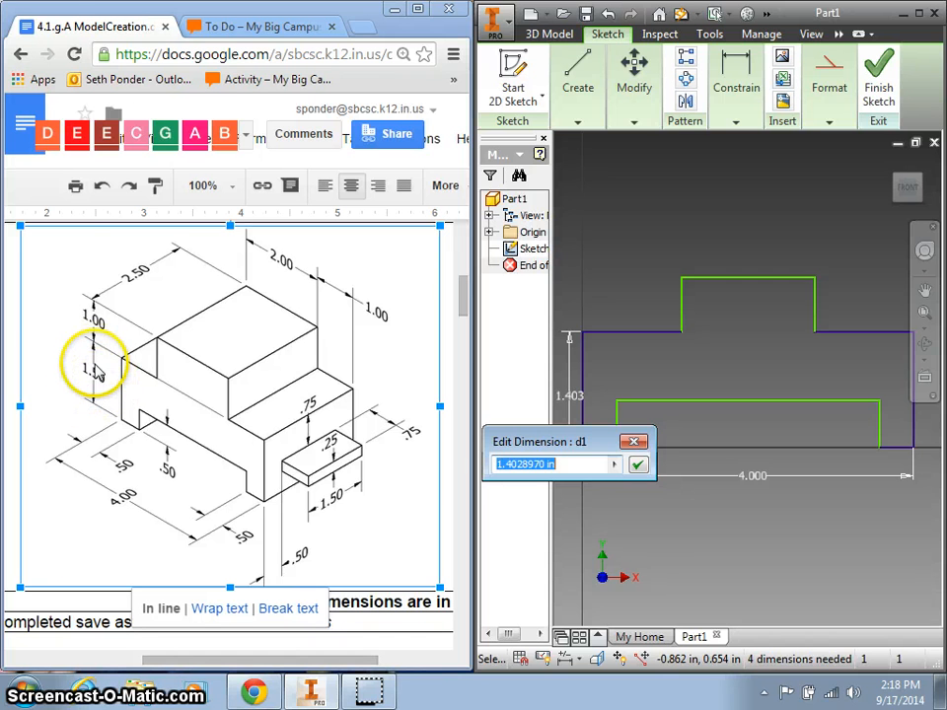
{"action": "type", "text": "1.5"}
{"action": "key", "text": "Return"}
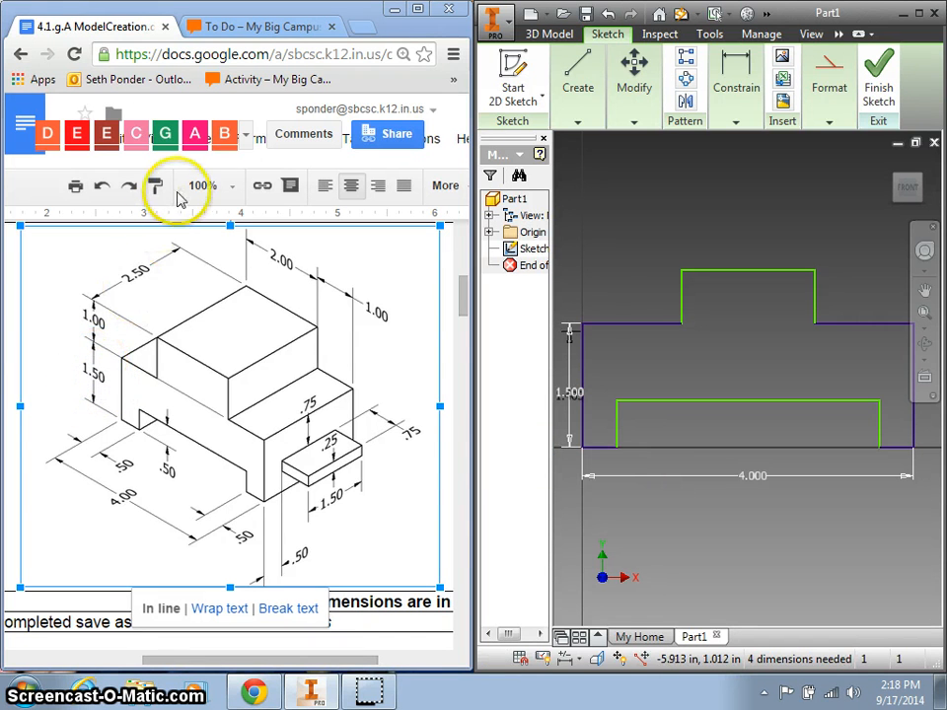
{"action": "left_click", "coordinate": [643, 324]}
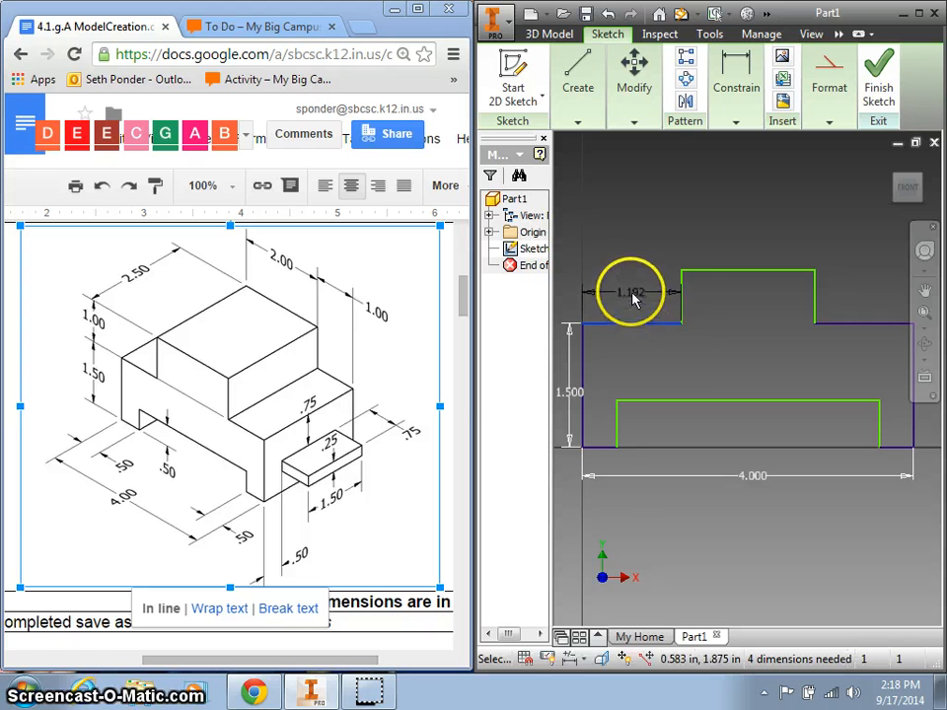
{"action": "left_click", "coordinate": [629, 293]}
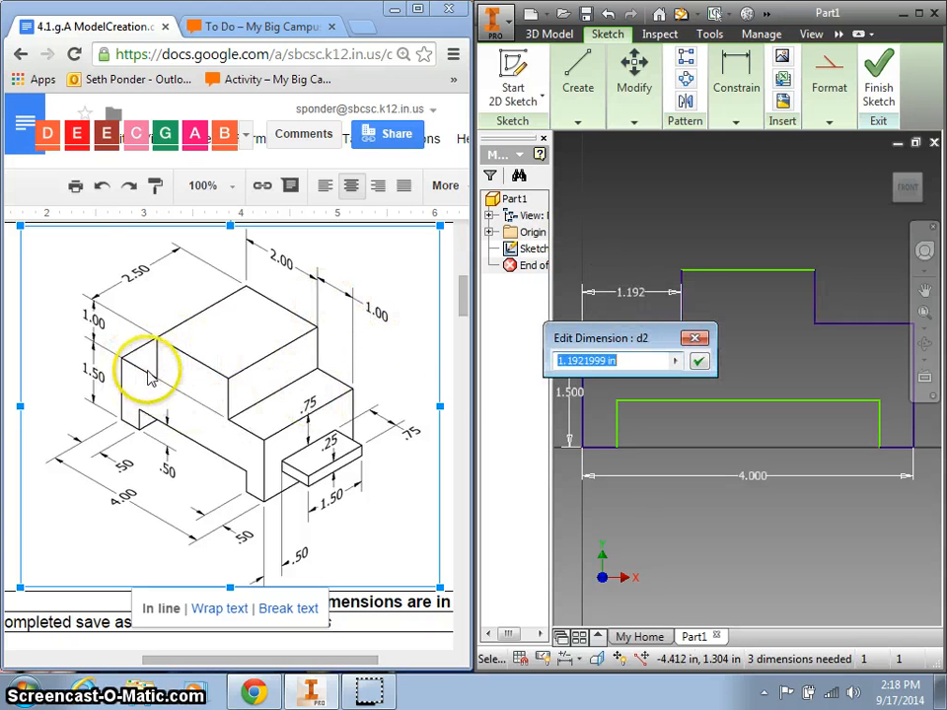
{"action": "type", "text": "1"}
{"action": "key", "text": "Return"}
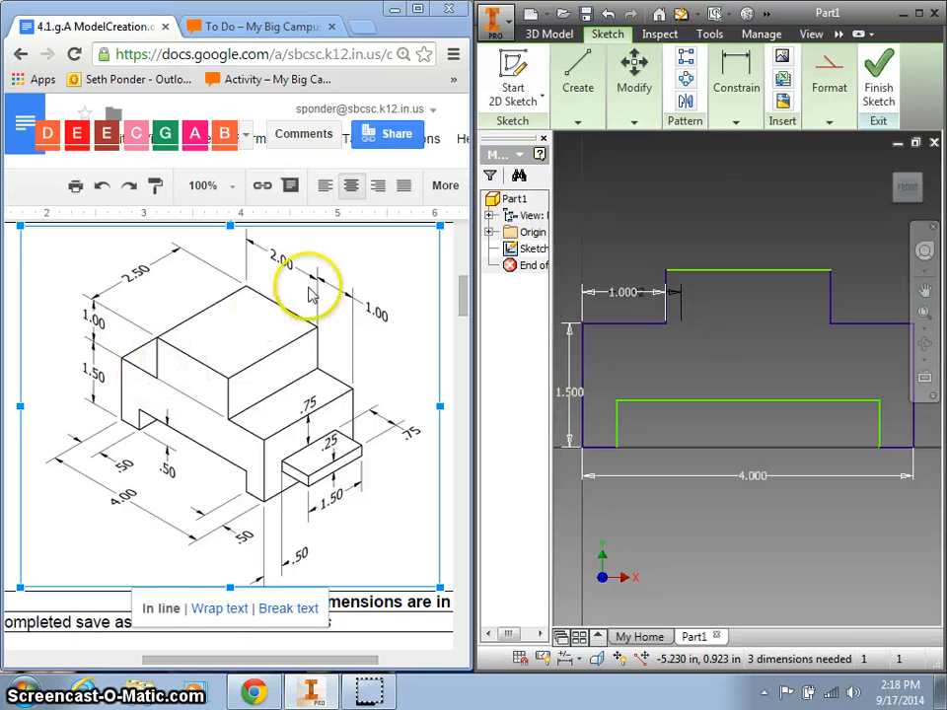
{"action": "left_click", "coordinate": [666, 277]}
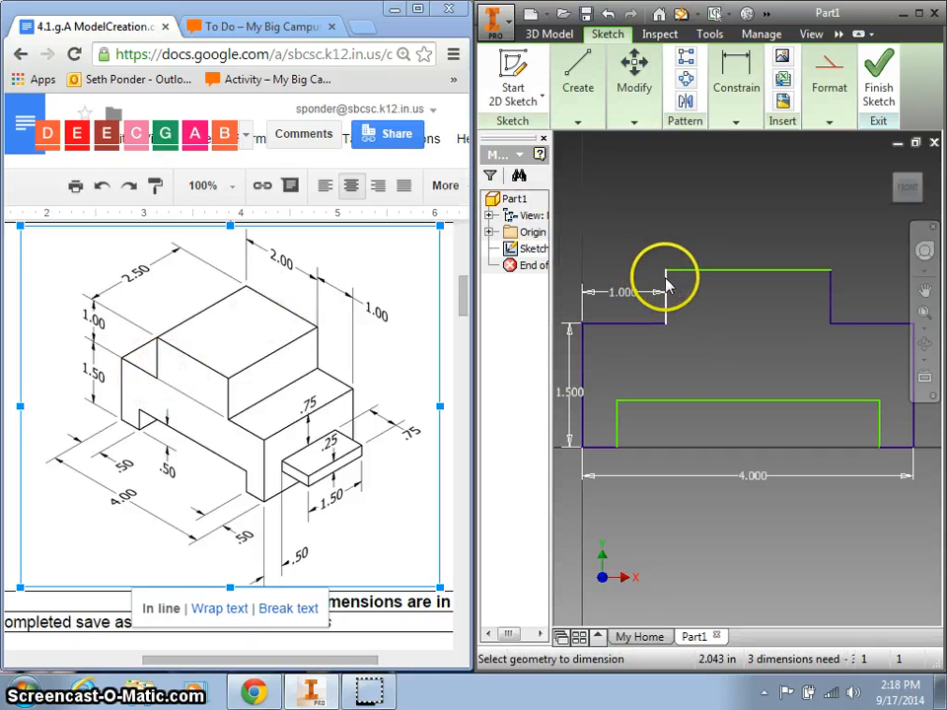
{"action": "left_click", "coordinate": [599, 248]}
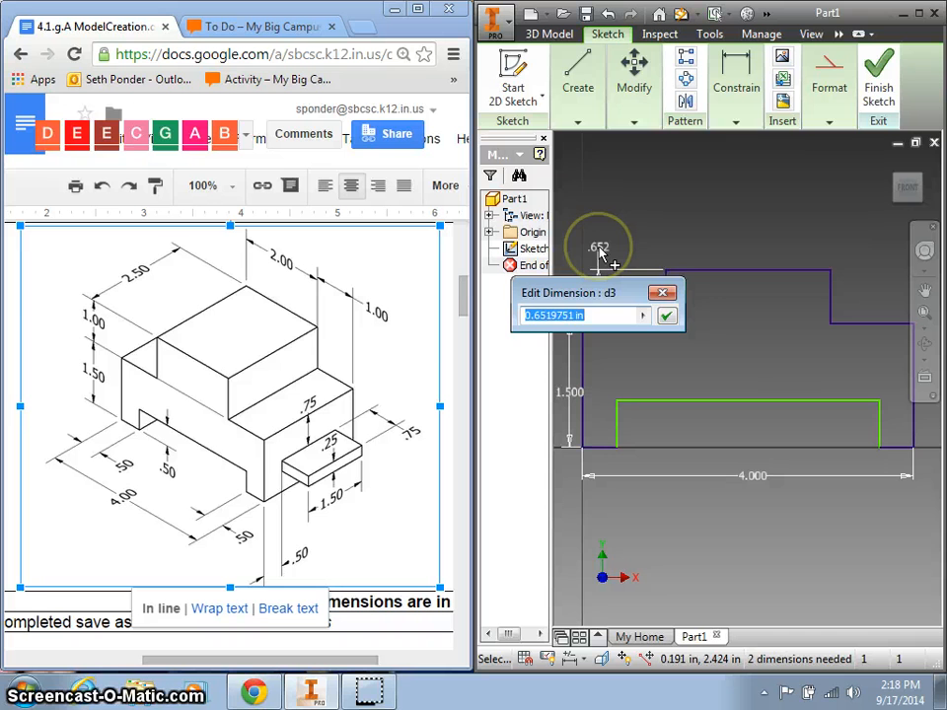
{"action": "key", "text": "Return"}
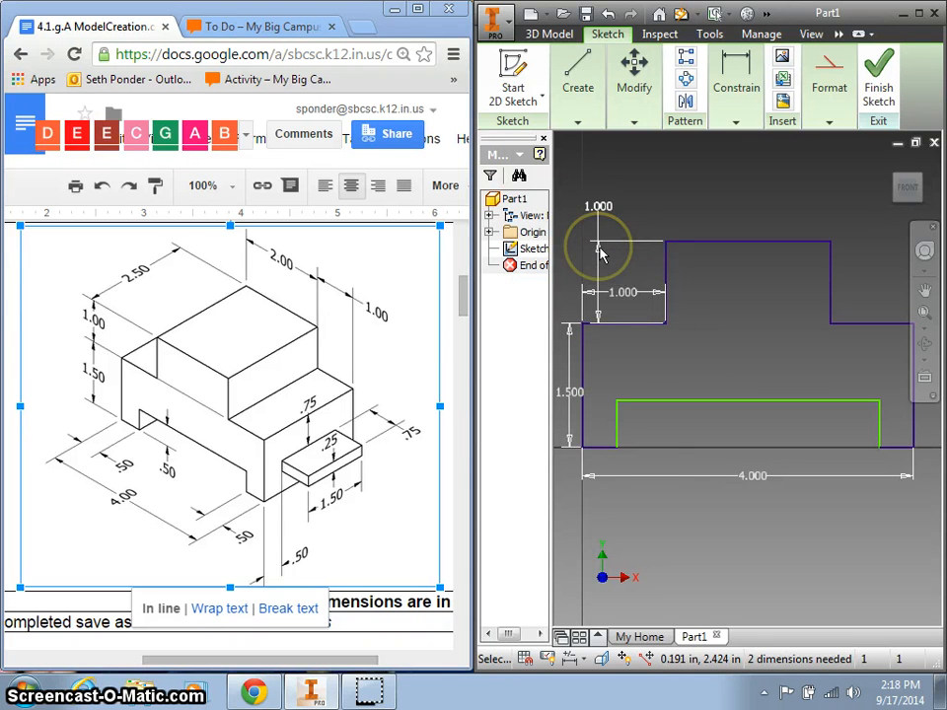
Dimension the notch height and the bottom-left offset to .5 each, fully constraining the sketch.
{"action": "left_click", "coordinate": [616, 431]}
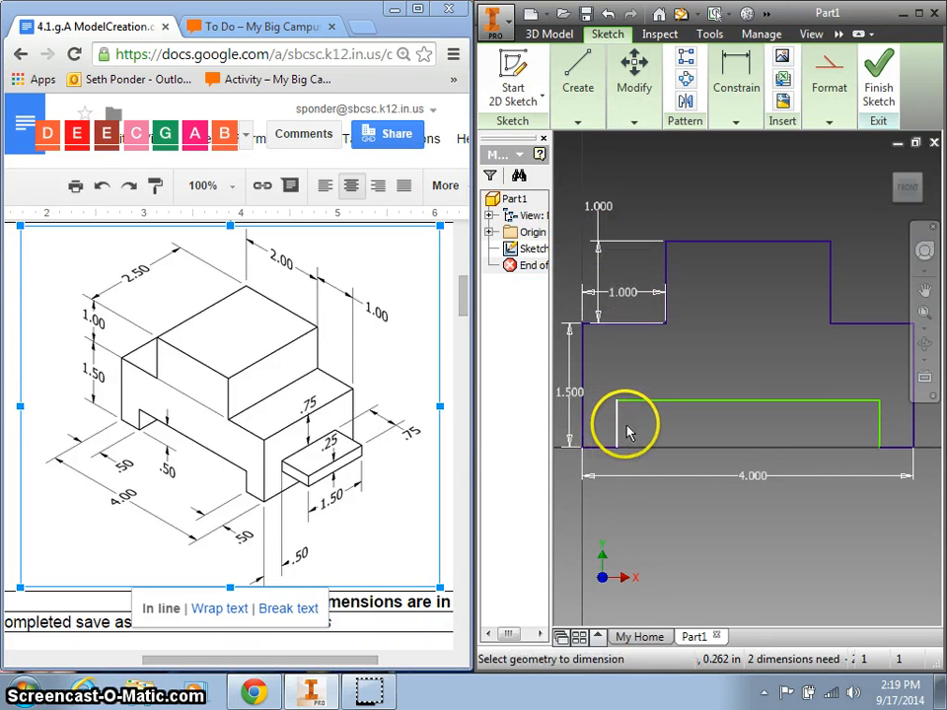
{"action": "left_click", "coordinate": [639, 431]}
{"action": "key", "text": "Return"}
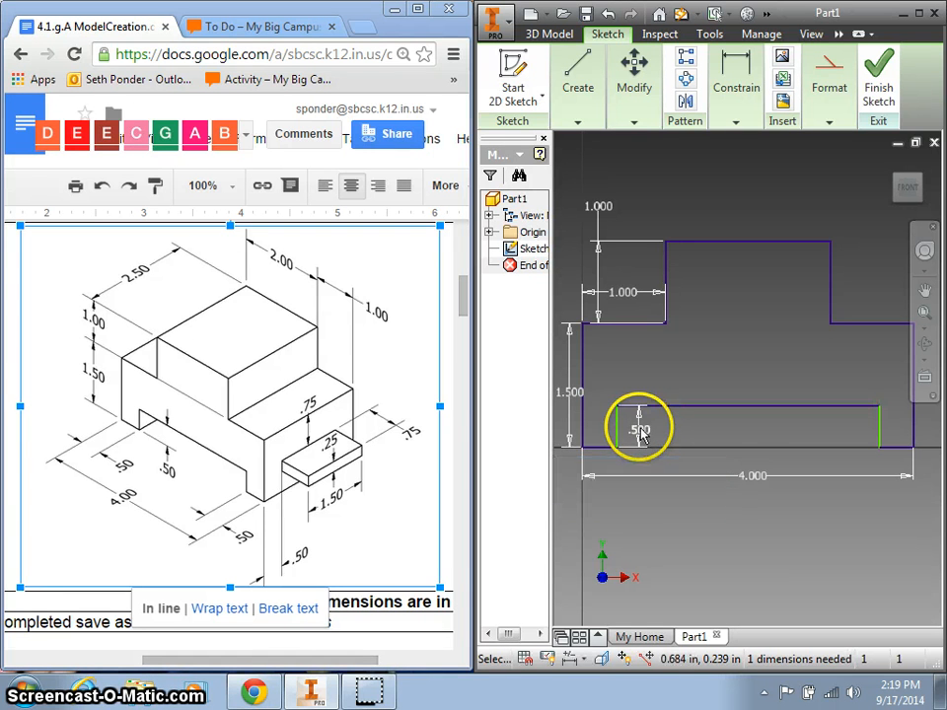
{"action": "left_click", "coordinate": [599, 463]}
{"action": "left_click", "coordinate": [600, 468]}
{"action": "type", "text": ".5"}
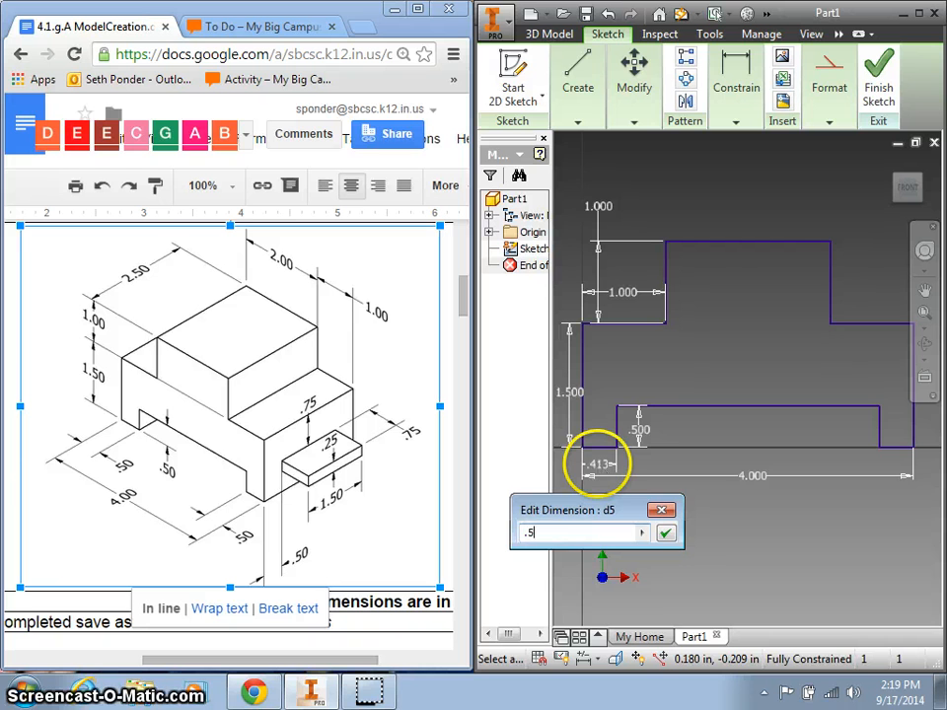
{"action": "key", "text": "Return"}
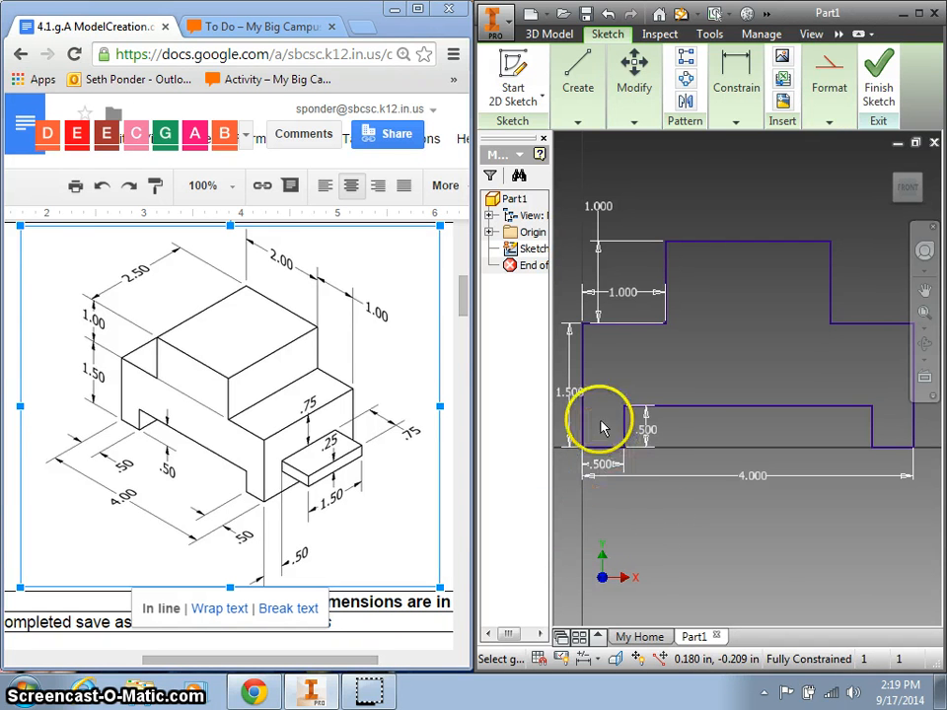
{"action": "left_click", "coordinate": [724, 242]}
{"action": "left_click", "coordinate": [734, 192]}
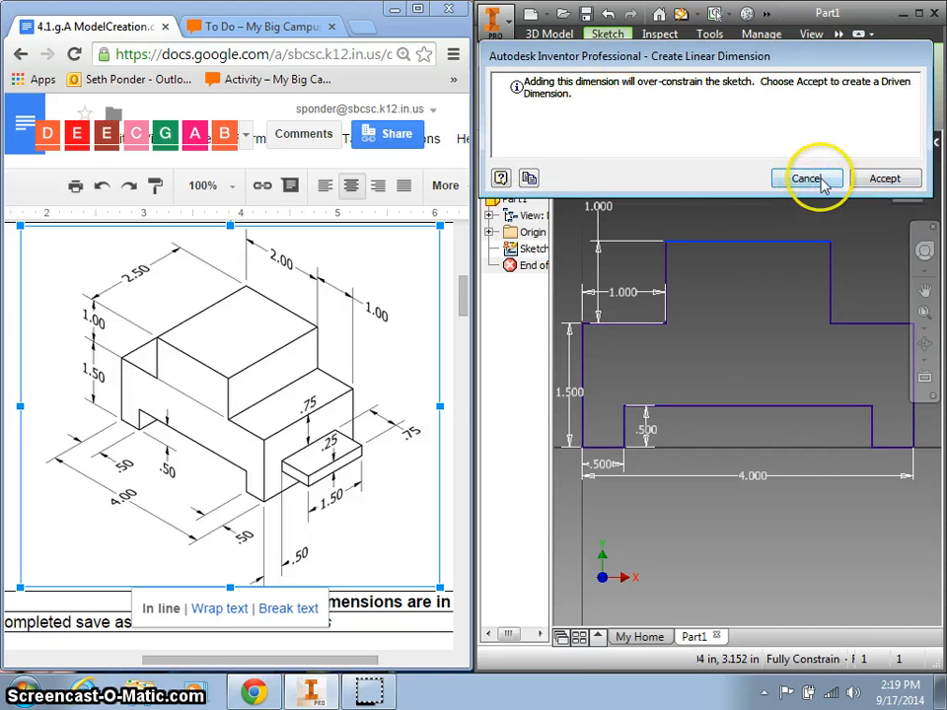
{"action": "left_click", "coordinate": [874, 177]}
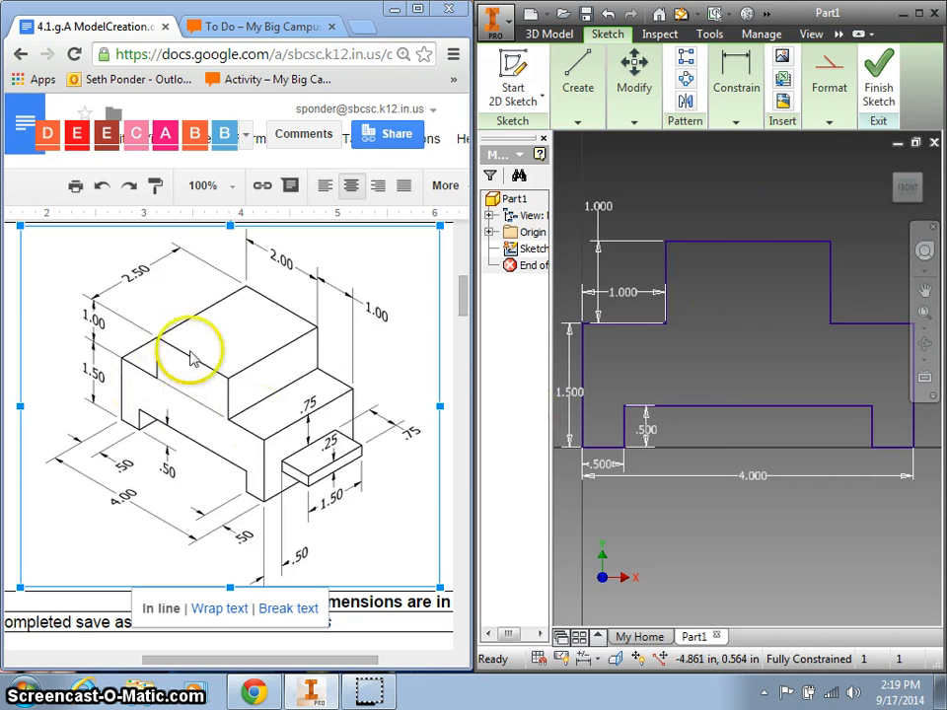
Finish the sketch and extrude the stepped profile 2.5 in deep into Extrusion1.
{"action": "left_click", "coordinate": [919, 14]}
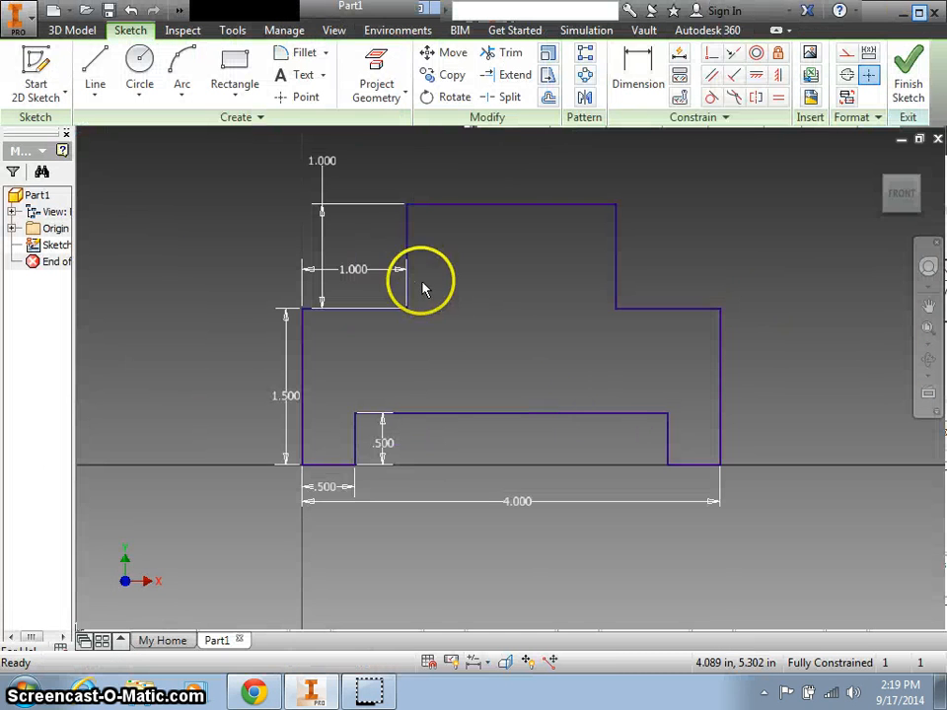
{"action": "left_click", "coordinate": [905, 77]}
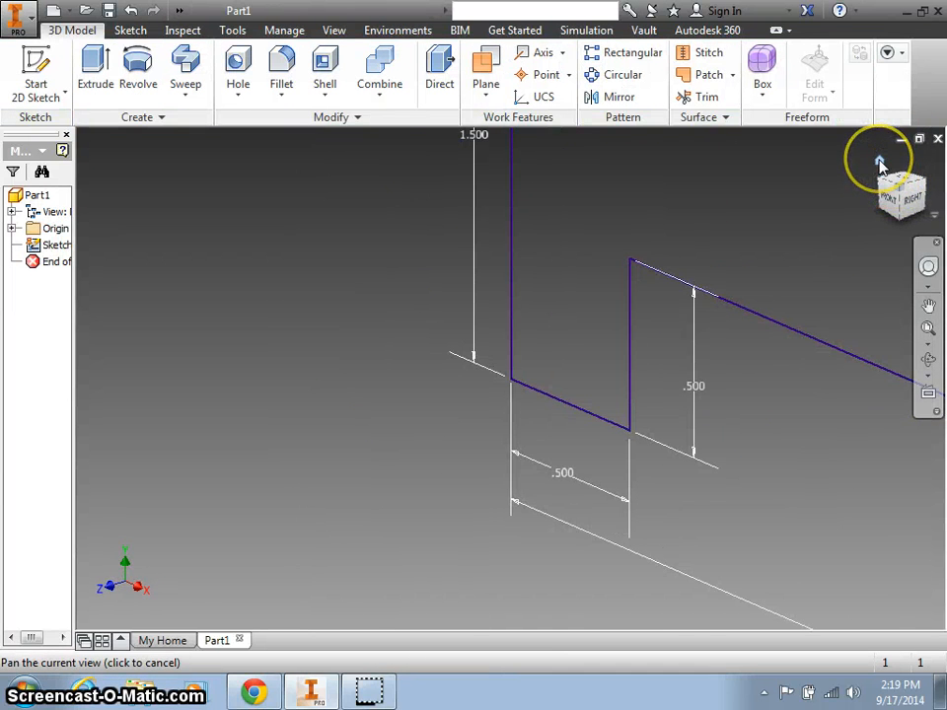
{"action": "left_click", "coordinate": [880, 163]}
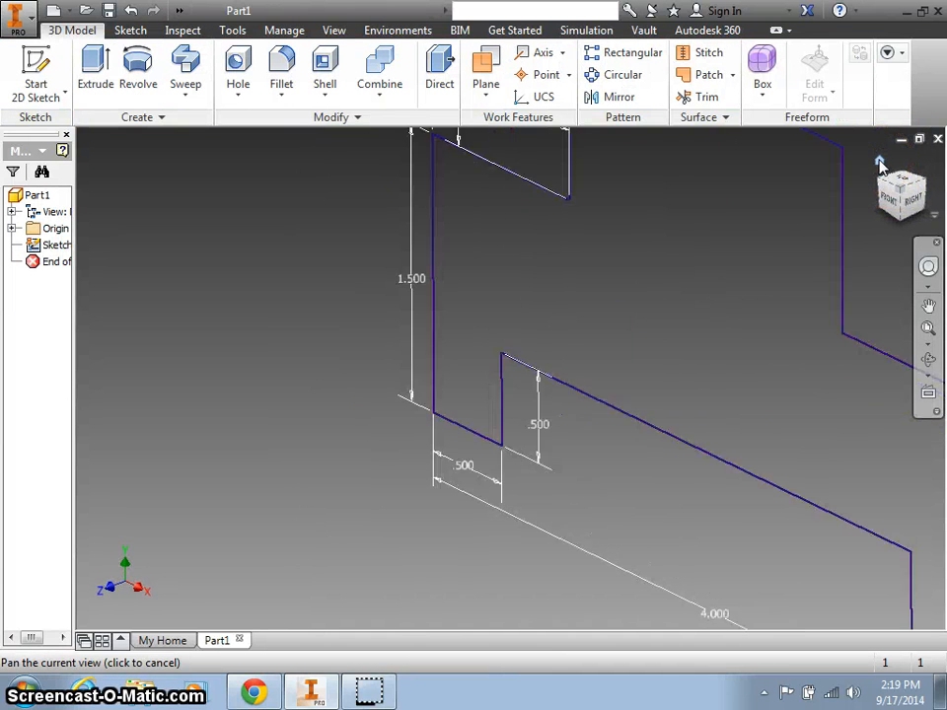
{"action": "left_click", "coordinate": [94, 62]}
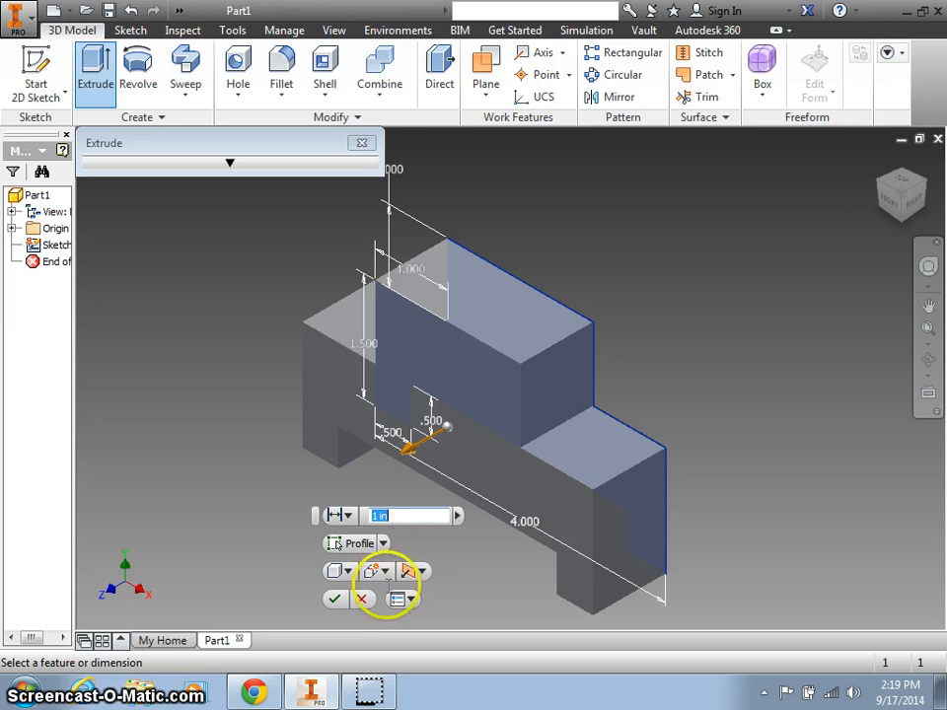
{"action": "left_click", "coordinate": [254, 691]}
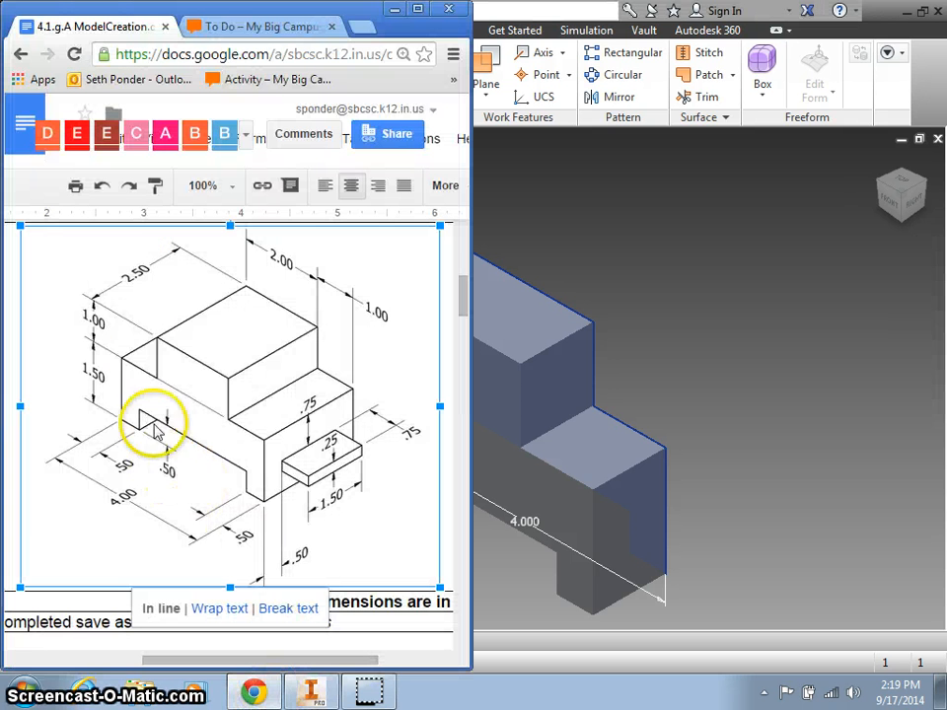
{"action": "left_click", "coordinate": [311, 690]}
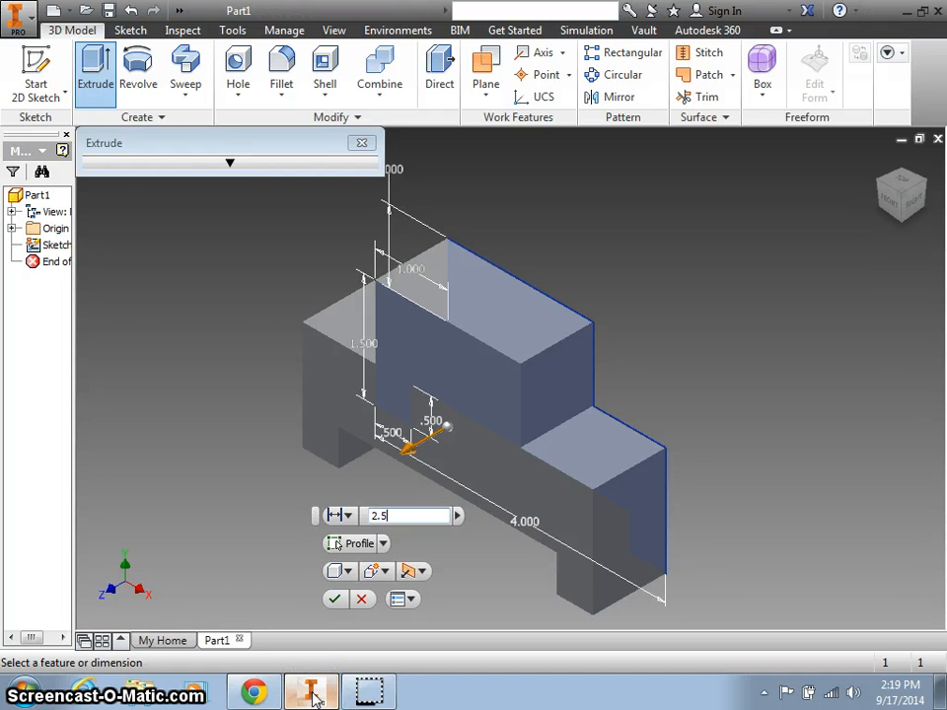
{"action": "key", "text": "Return"}
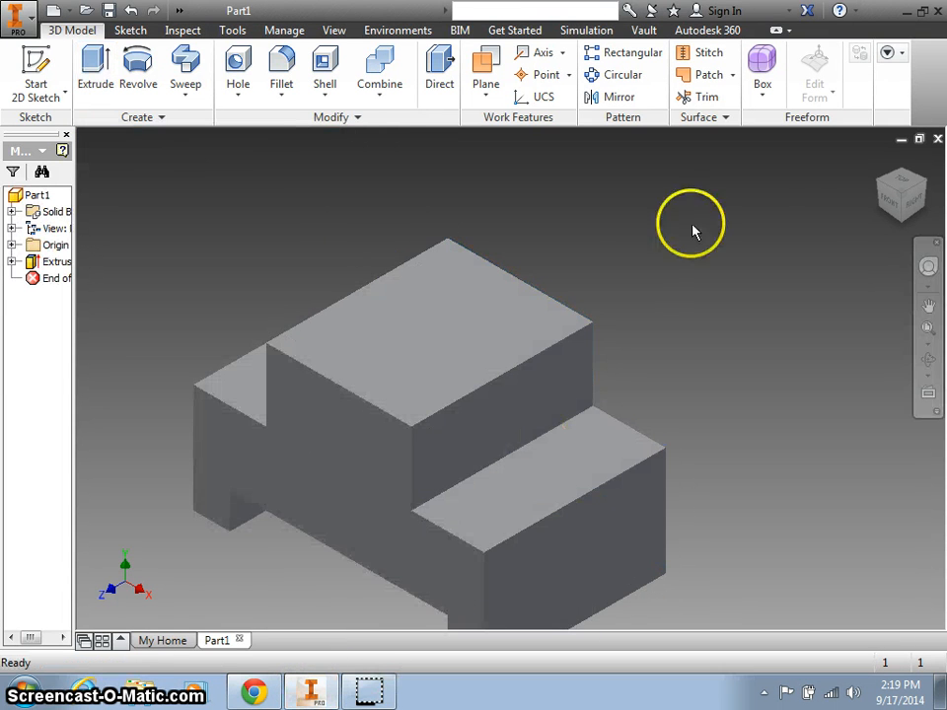
Create a sketch on the block's lower end face and project that face's edges into it.
{"action": "left_click", "coordinate": [878, 163]}
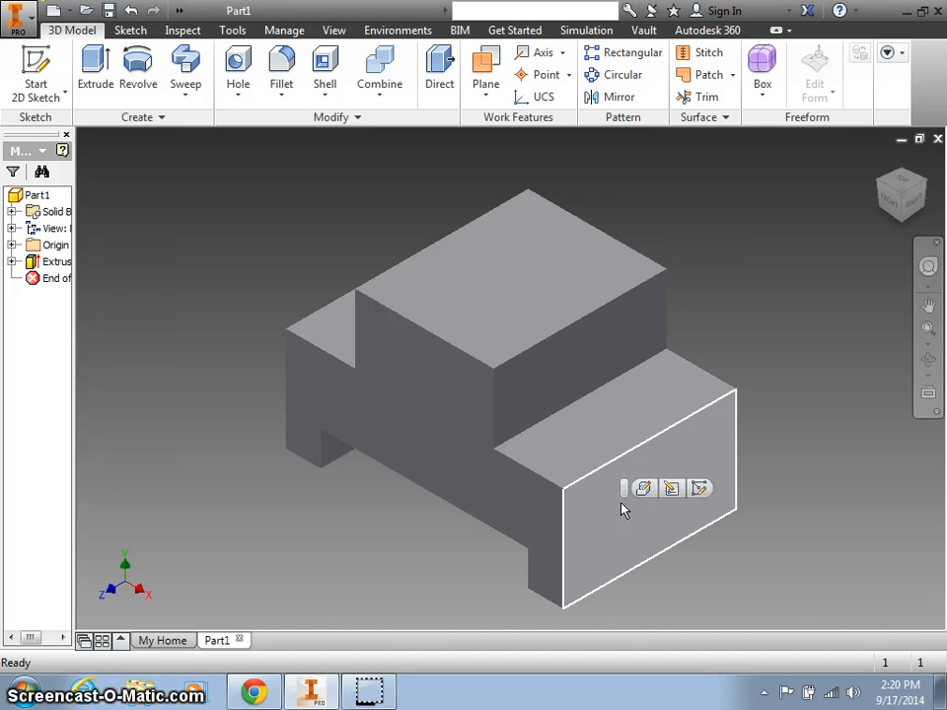
{"action": "left_click", "coordinate": [687, 492]}
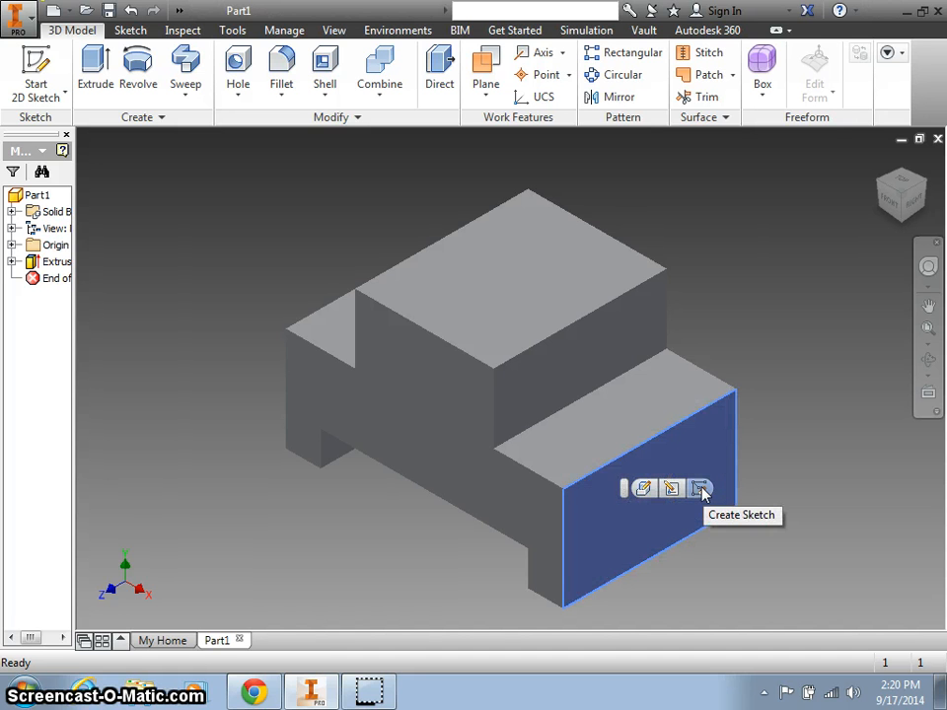
{"action": "left_click", "coordinate": [701, 489]}
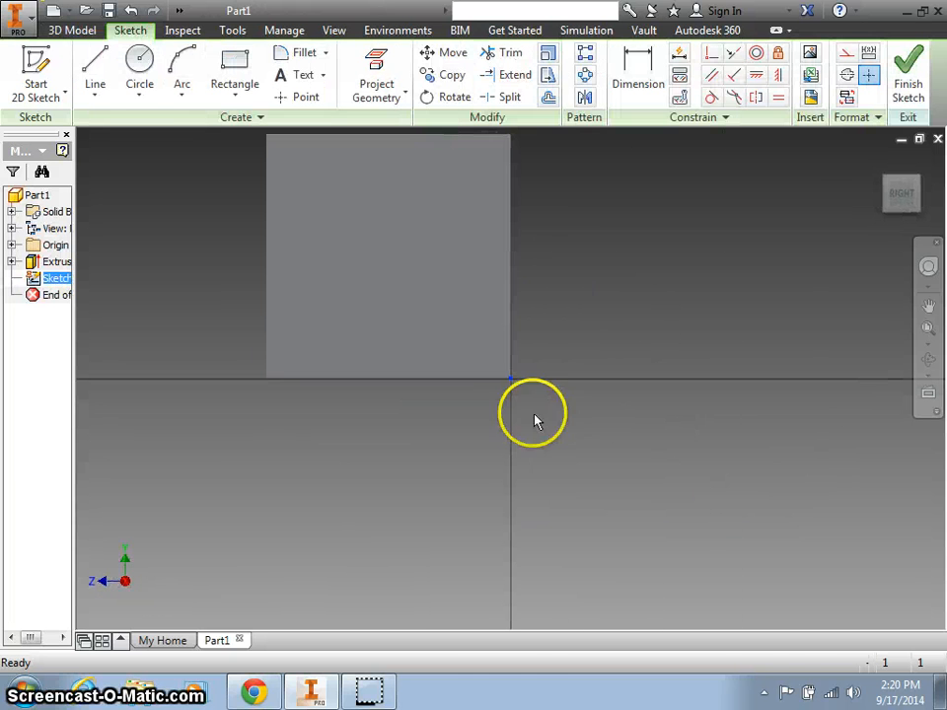
{"action": "left_click", "coordinate": [375, 64]}
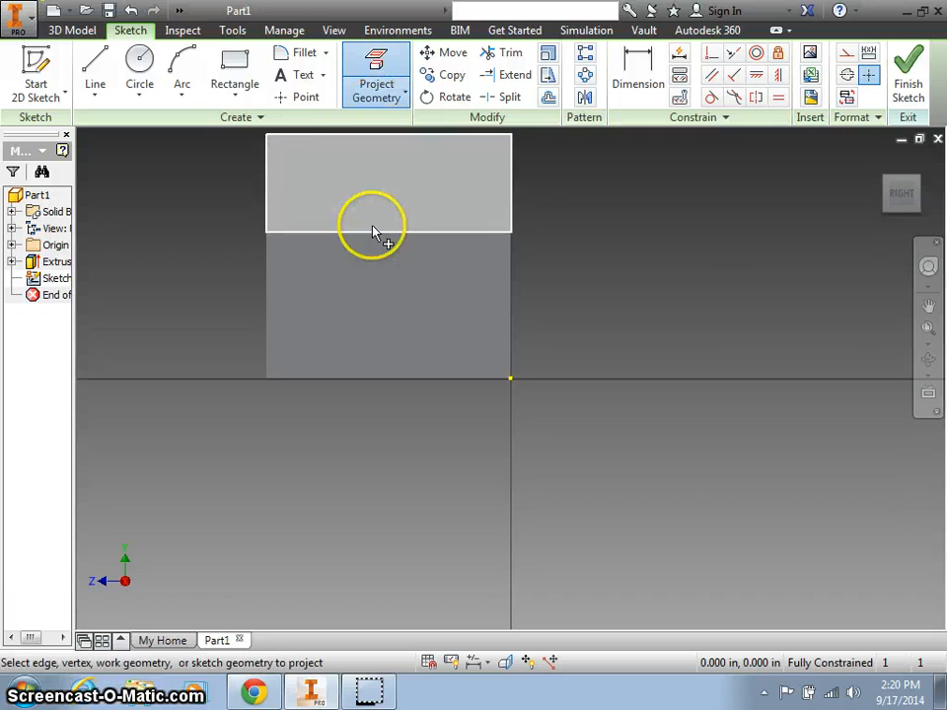
{"action": "left_click", "coordinate": [306, 237]}
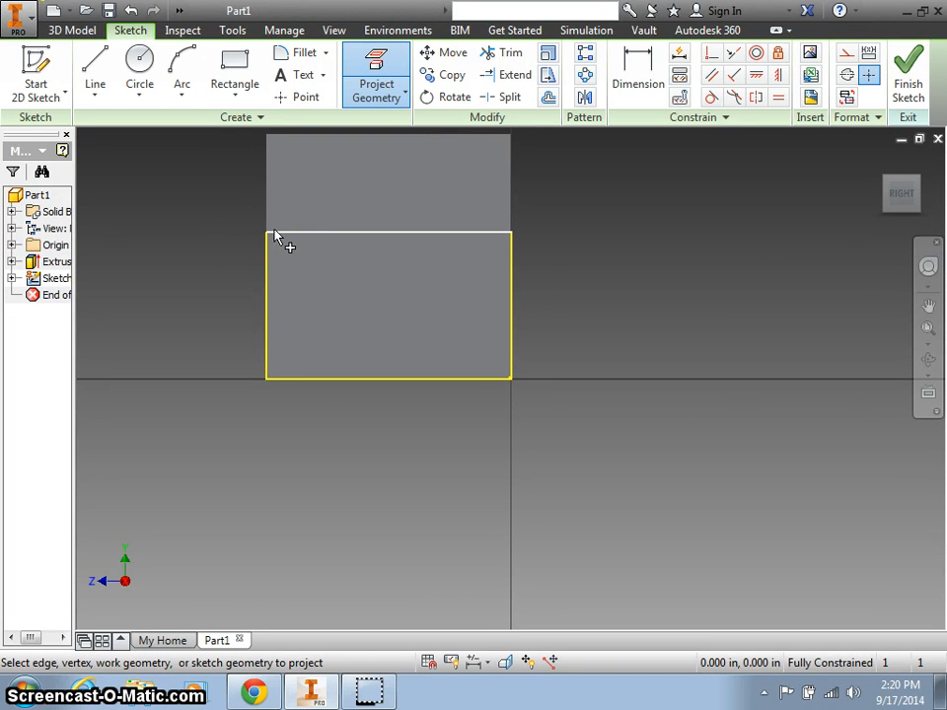
{"action": "mouse_move", "coordinate": [276, 236]}
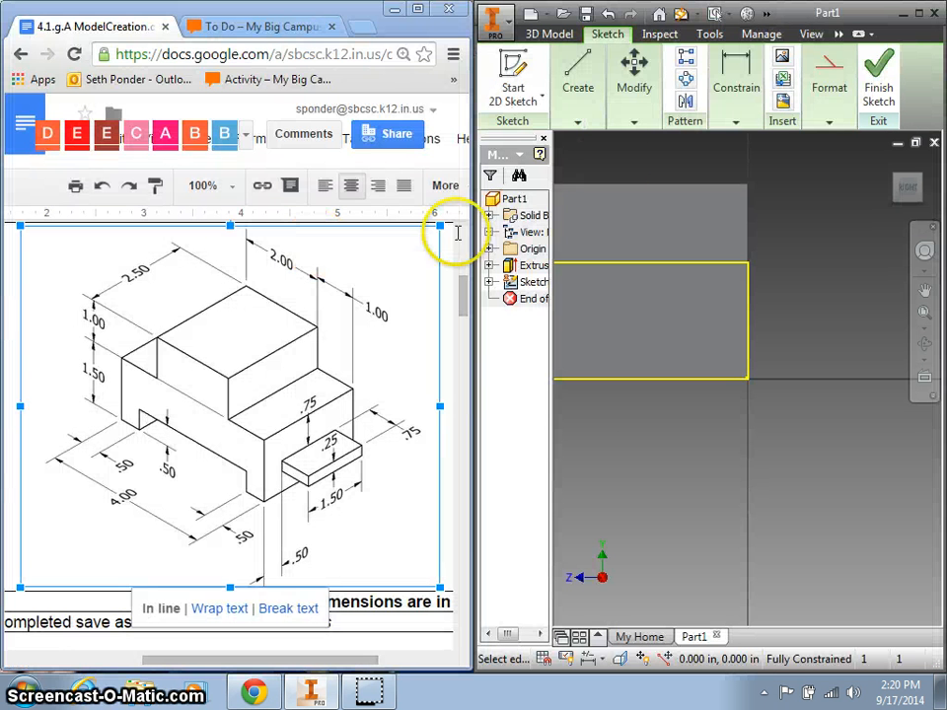
Draw a rectangle from the face's top-left corner, then undo it.
{"action": "left_click", "coordinate": [910, 190]}
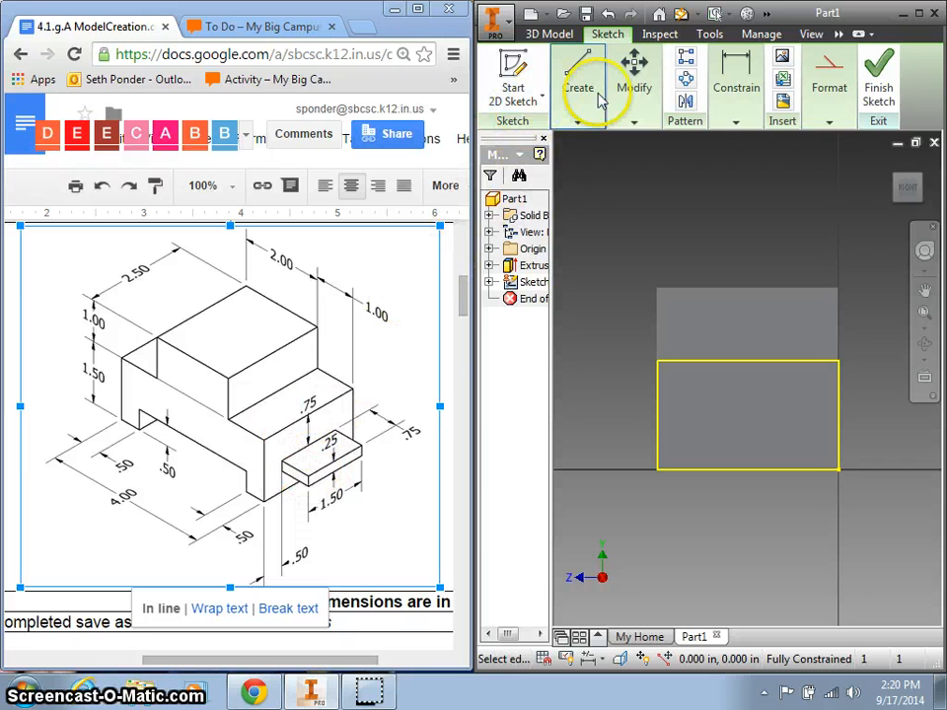
{"action": "mouse_move", "coordinate": [608, 106]}
{"action": "mouse_move", "coordinate": [572, 99]}
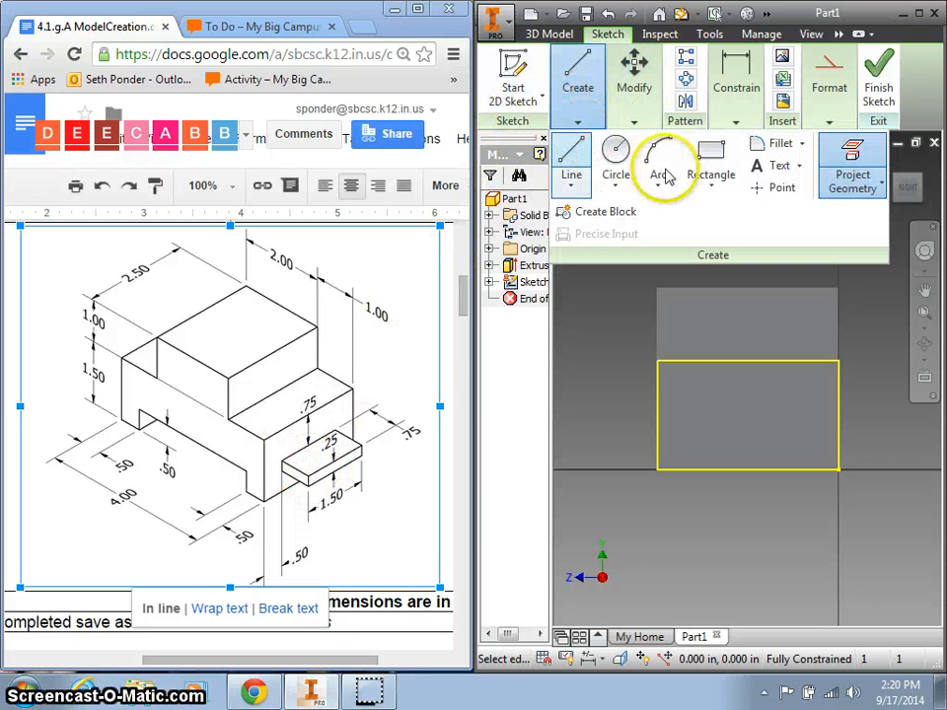
{"action": "left_click", "coordinate": [710, 158]}
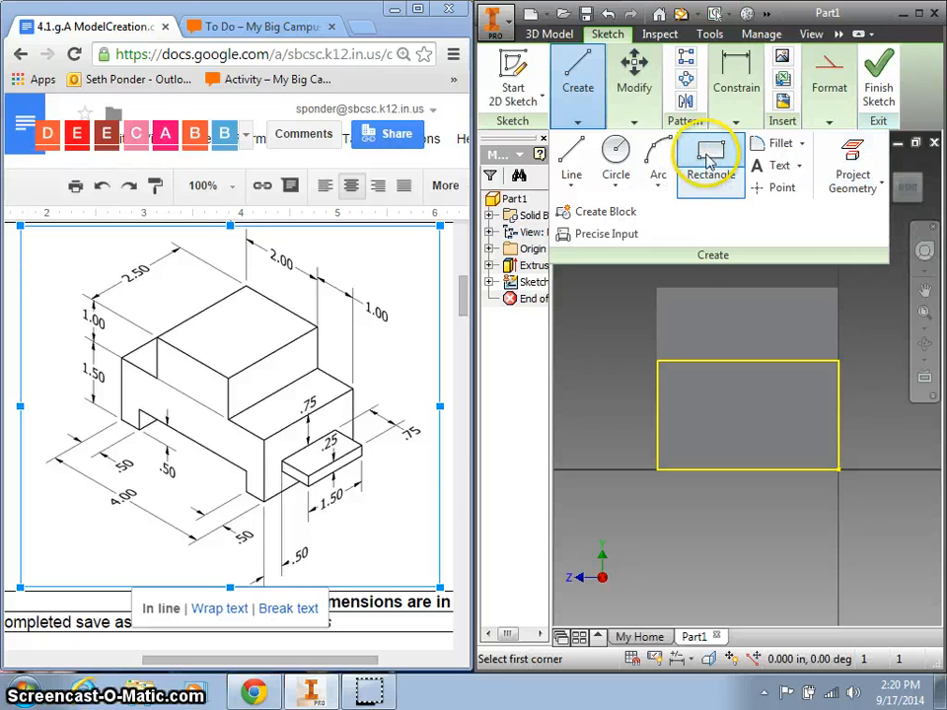
{"action": "left_click", "coordinate": [658, 361]}
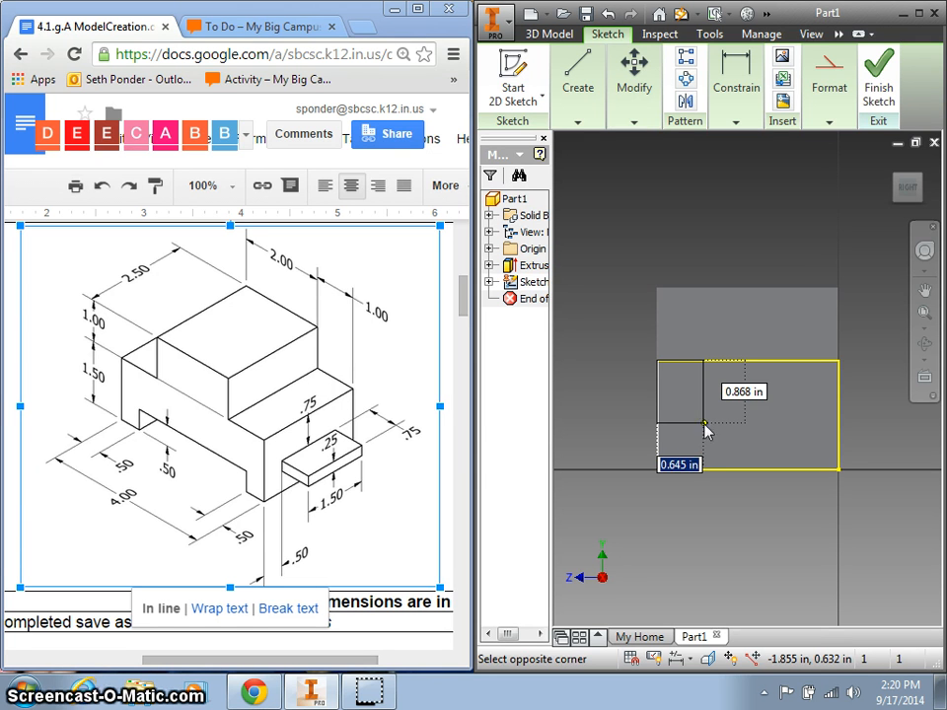
{"action": "type", "text": ".5"}
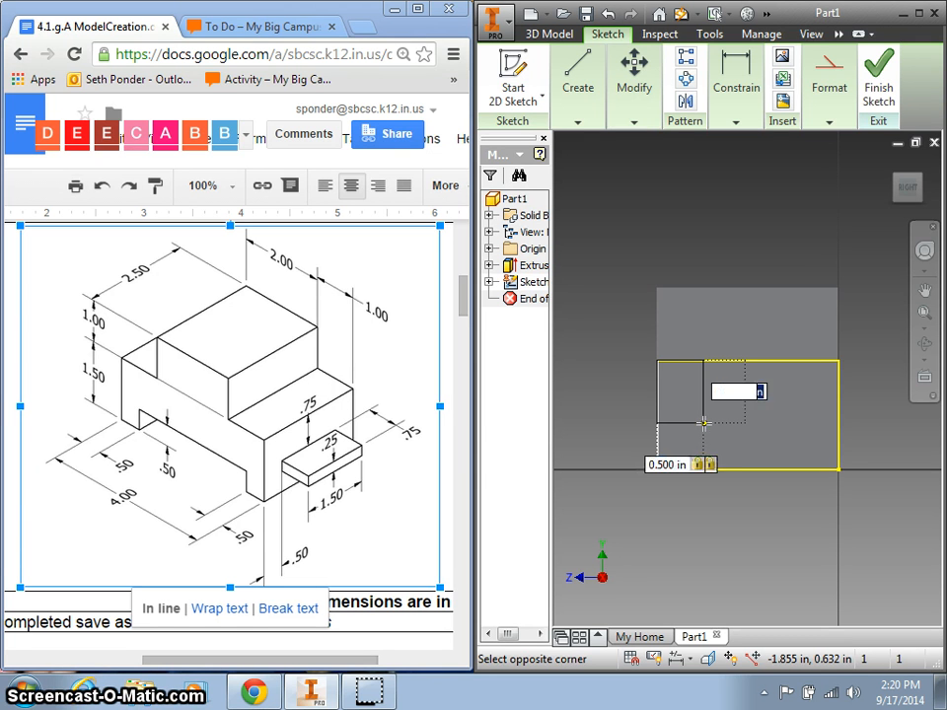
{"action": "type", "text": ".75"}
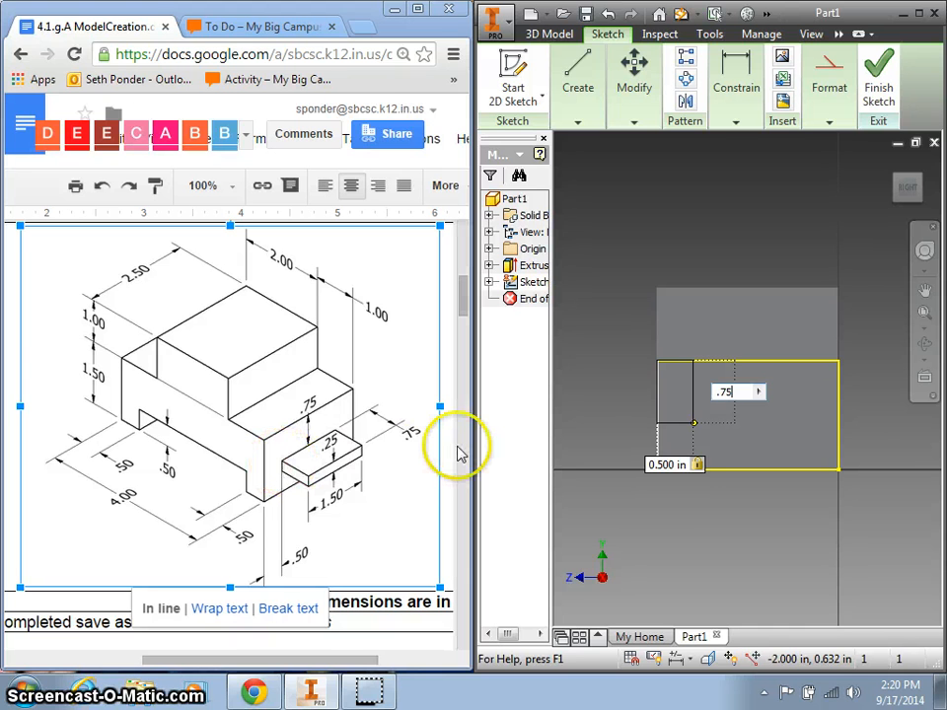
{"action": "key", "text": "Return"}
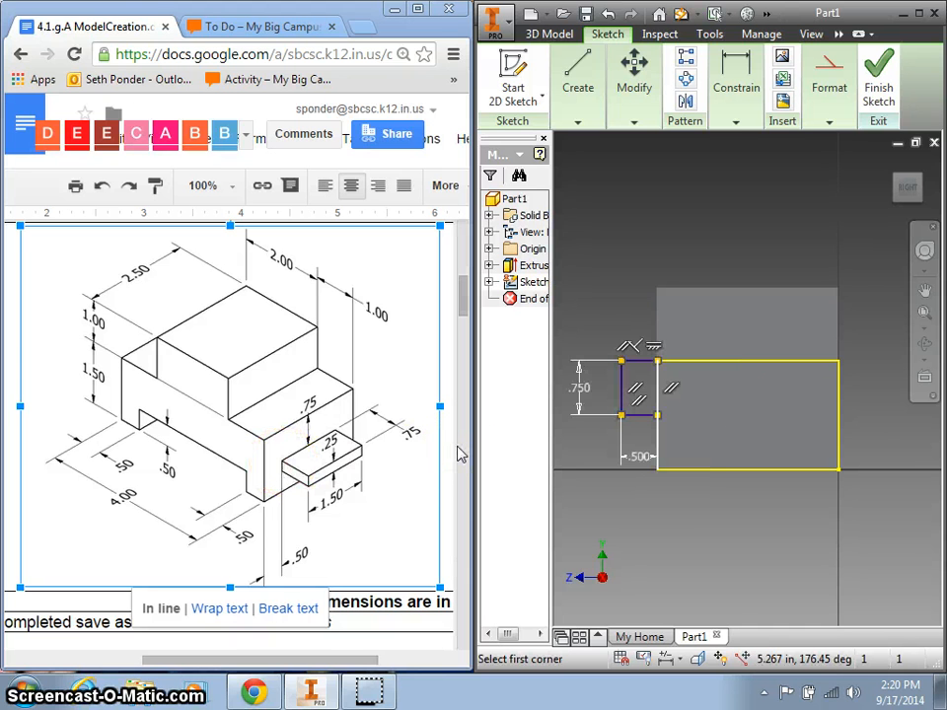
{"action": "key", "text": "ctrl+z"}
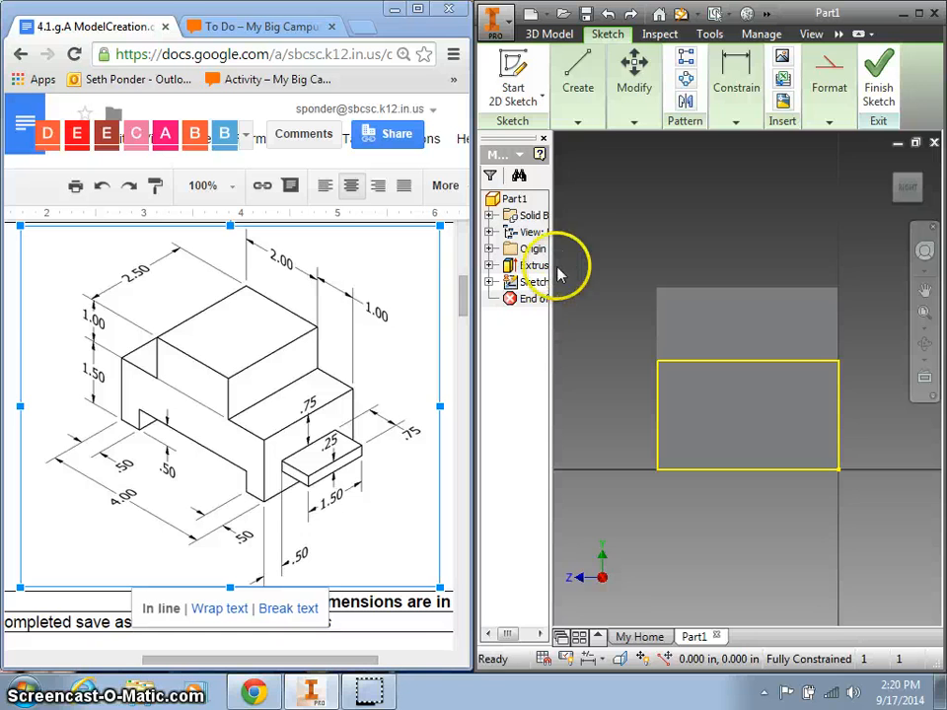
Redraw a .500 × .750 rectangle anchored at the face's top-left corner.
{"action": "left_click", "coordinate": [582, 94]}
{"action": "left_click", "coordinate": [710, 163]}
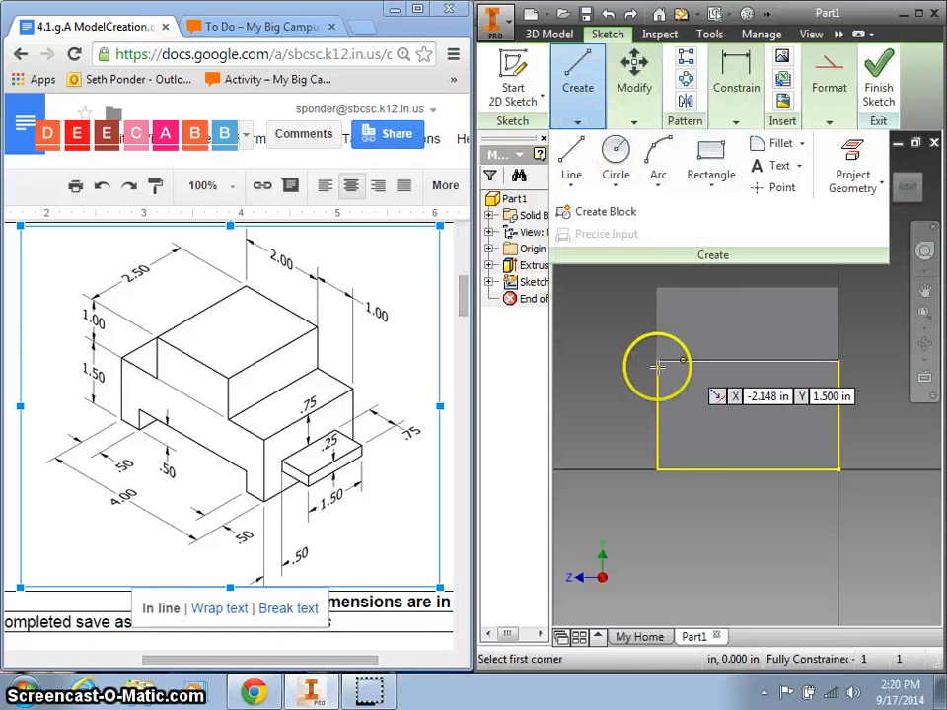
{"action": "left_click", "coordinate": [658, 361]}
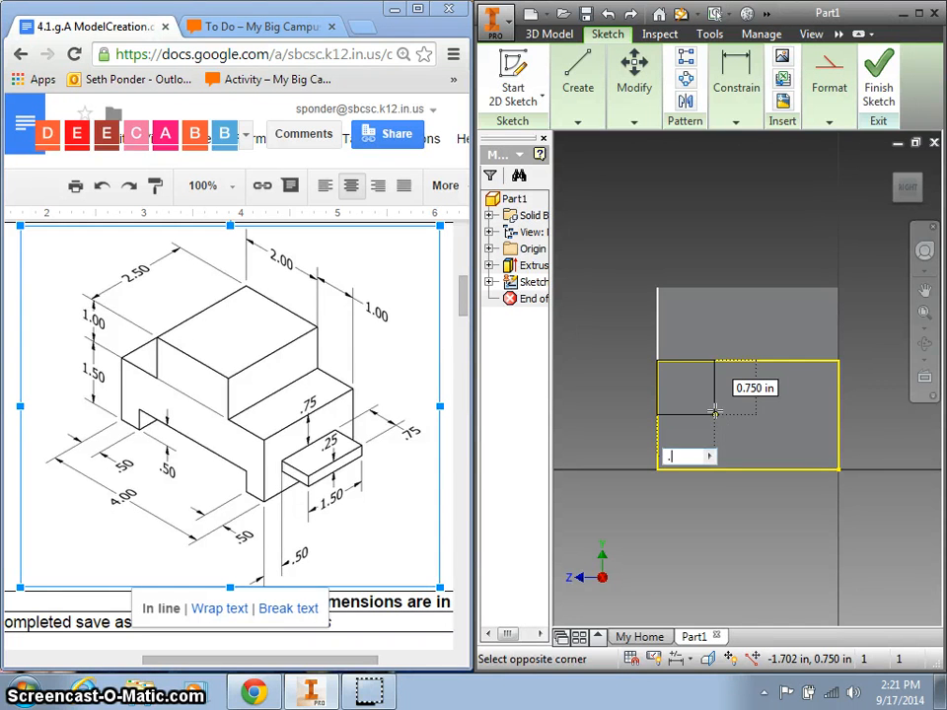
{"action": "key", "text": "Tab"}
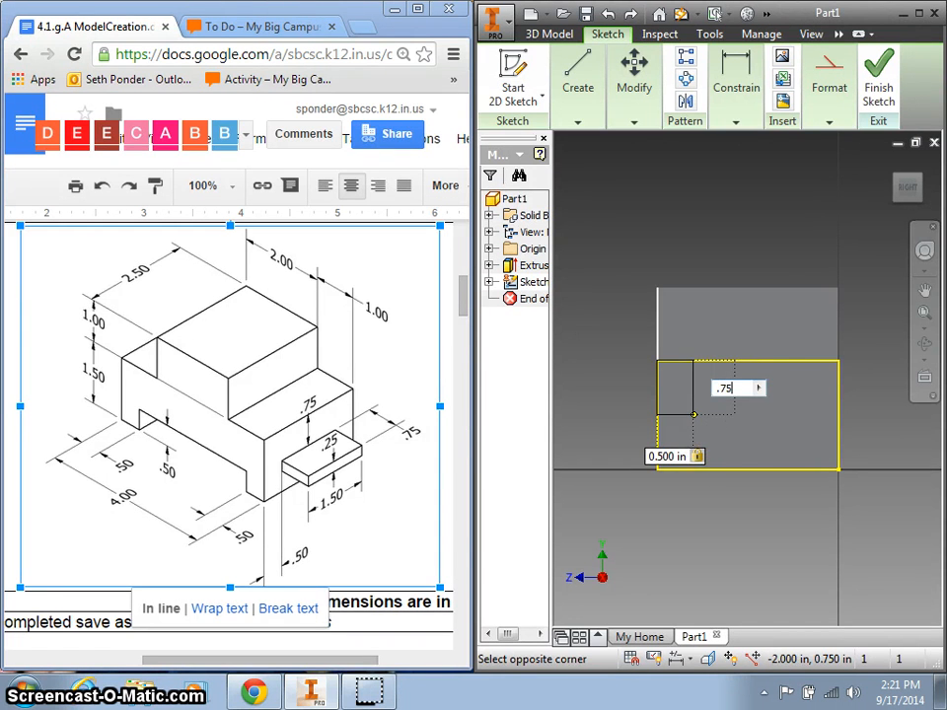
{"action": "key", "text": "Return"}
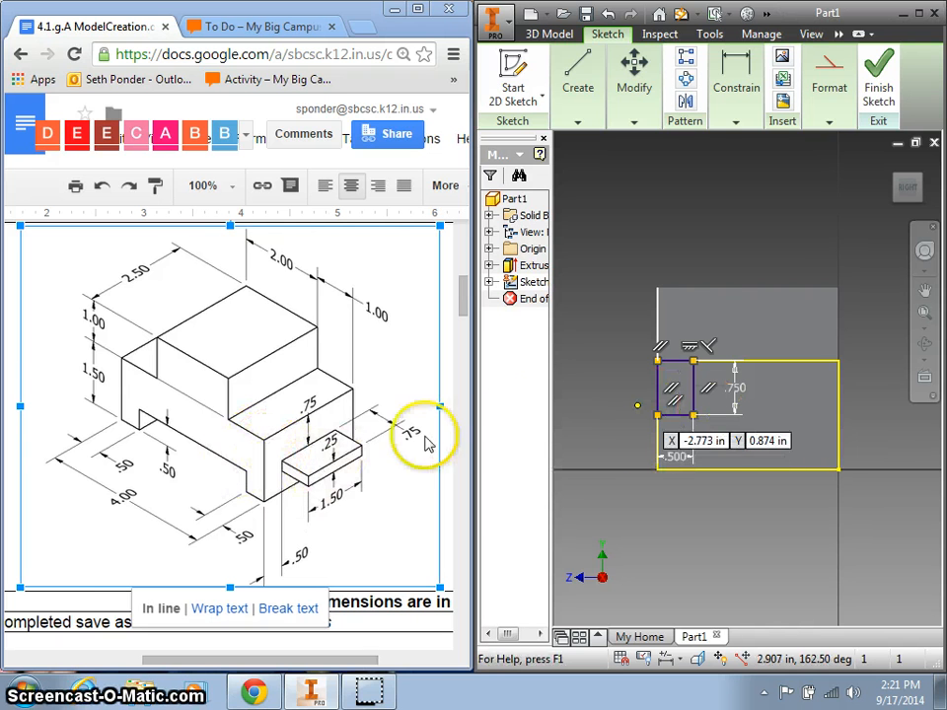
Add a 1.500 × .250 tab rectangle from the small rectangle's lower-right corner.
{"action": "left_click", "coordinate": [576, 66]}
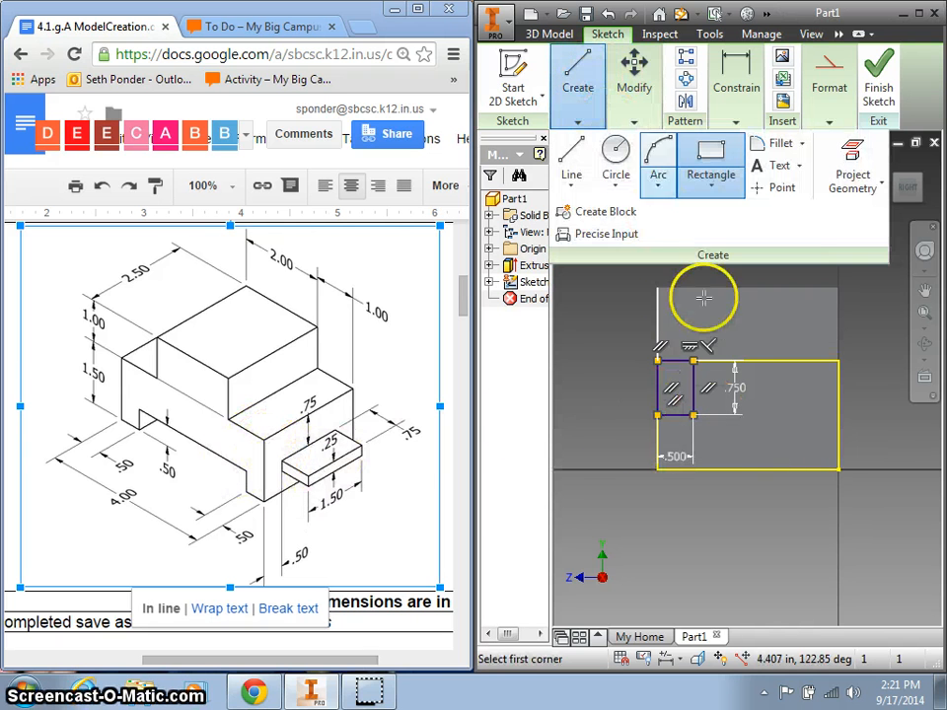
{"action": "left_click", "coordinate": [693, 414]}
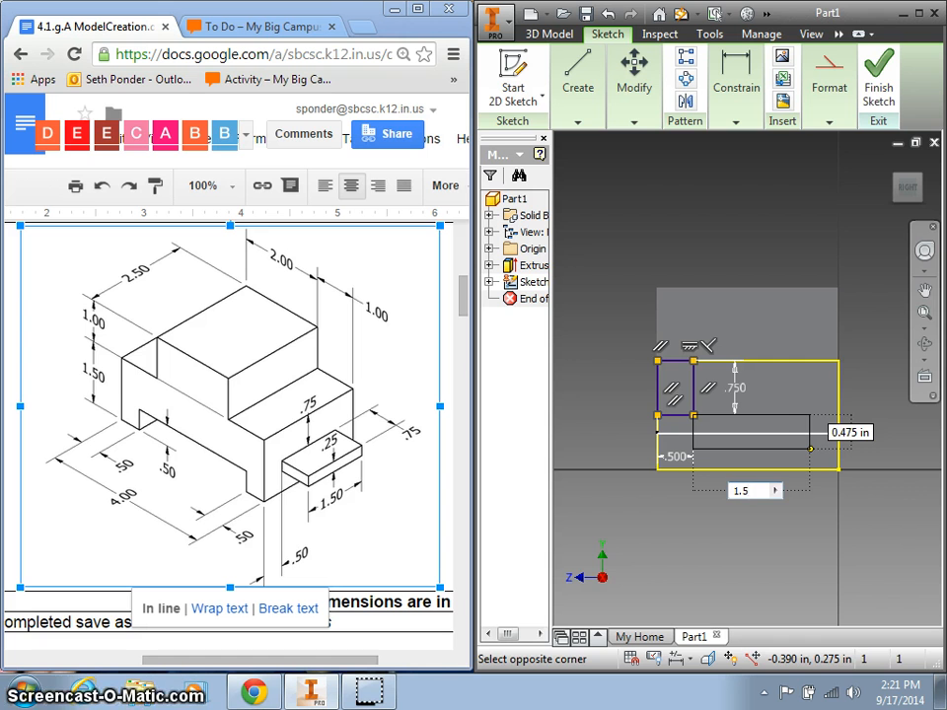
{"action": "key", "text": "Tab"}
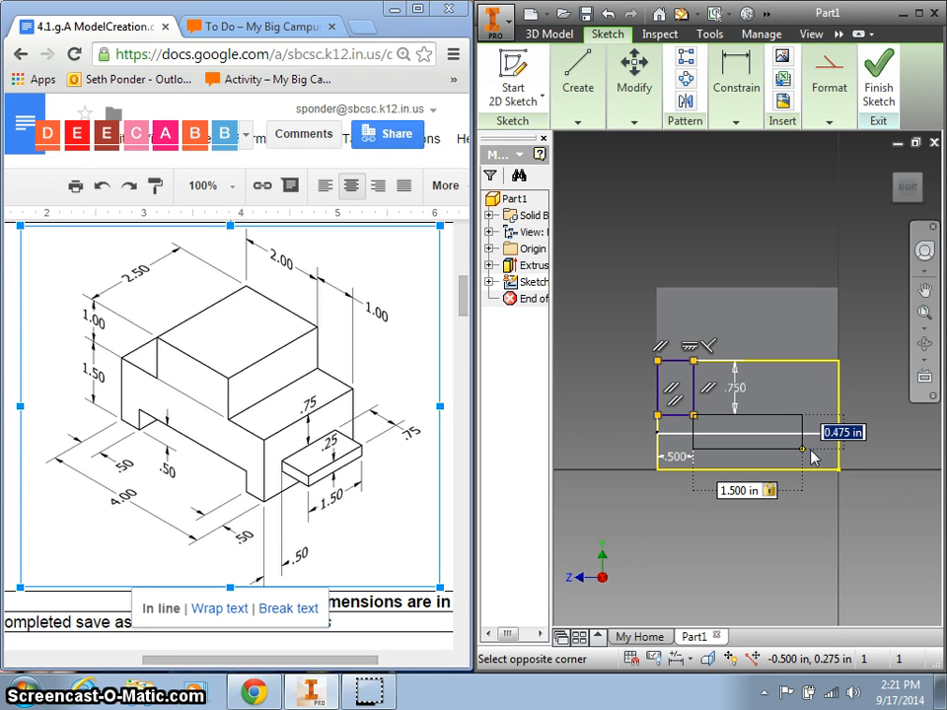
{"action": "key", "text": "Return"}
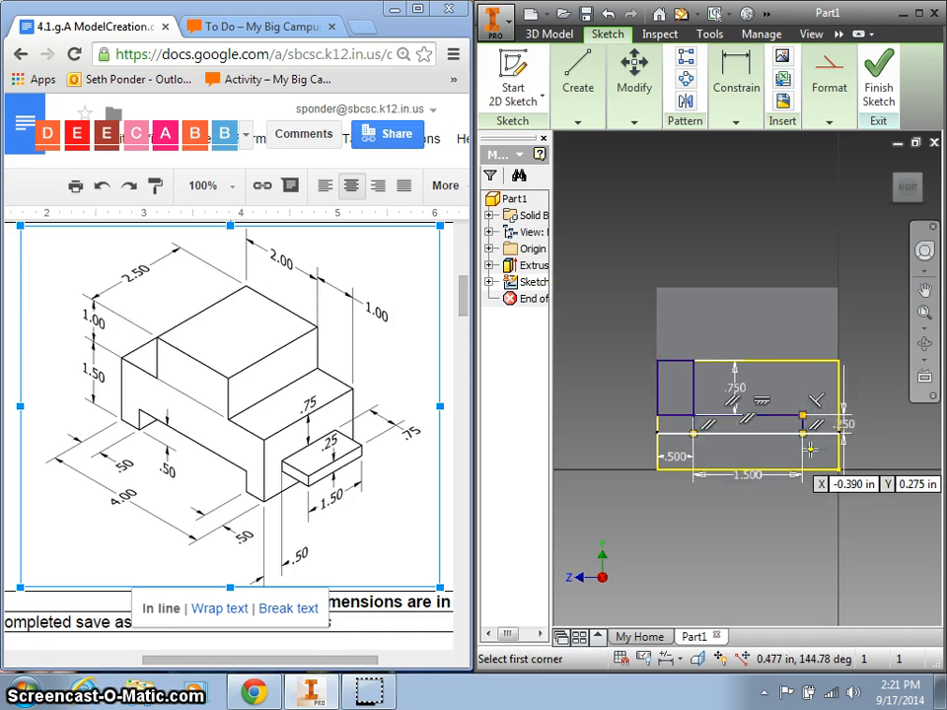
Finish the tab sketch and start extruding the tab profile on the lower step.
{"action": "left_click", "coordinate": [881, 77]}
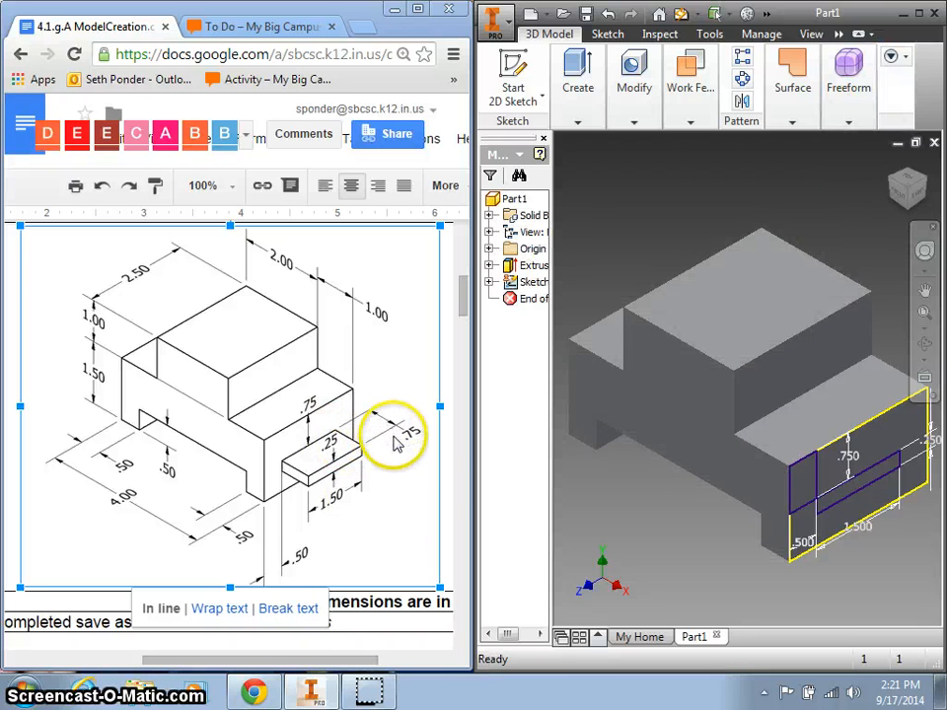
{"action": "left_click", "coordinate": [572, 72]}
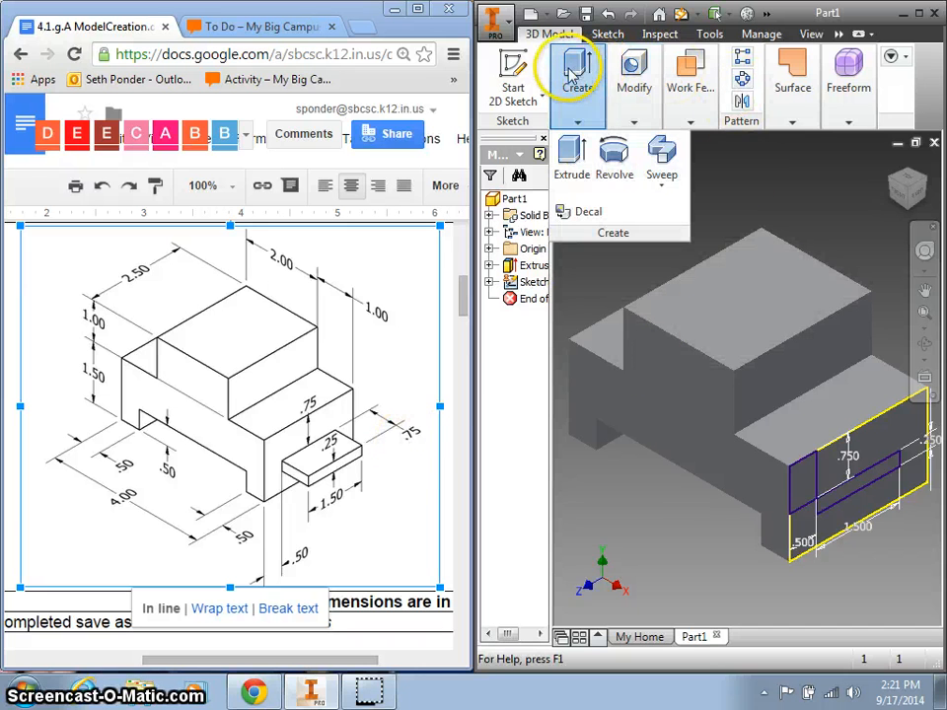
{"action": "left_click", "coordinate": [573, 156]}
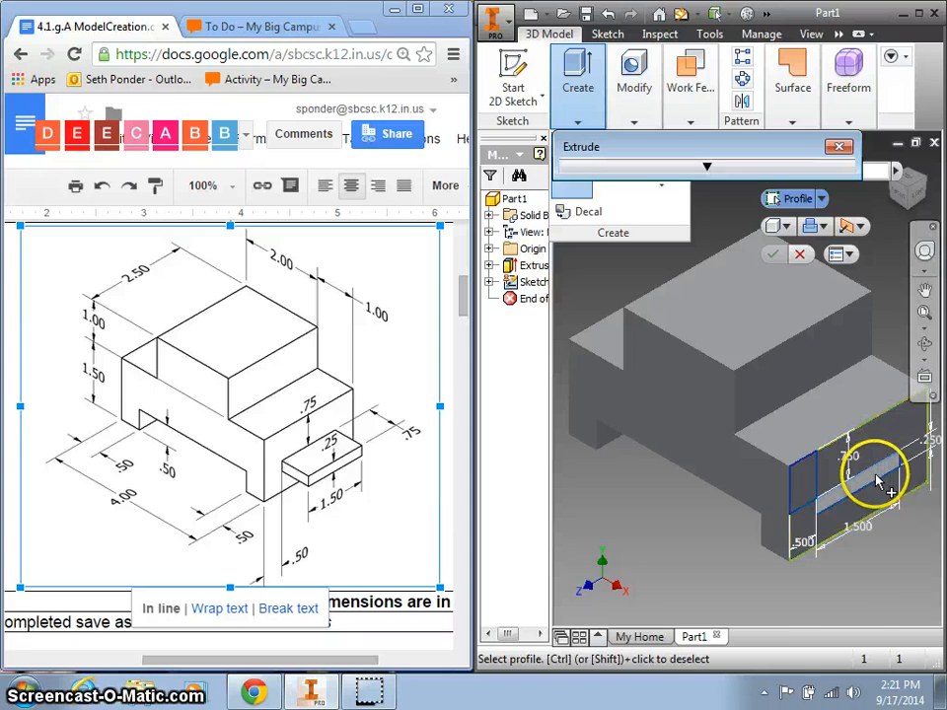
{"action": "left_click", "coordinate": [876, 480]}
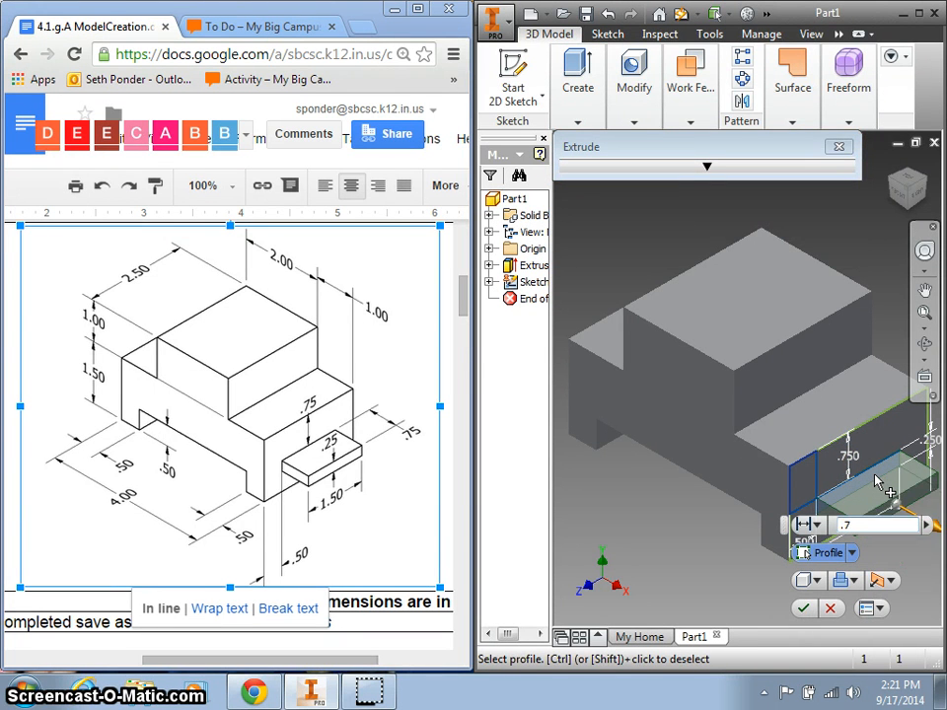
{"action": "left_click", "coordinate": [871, 495]}
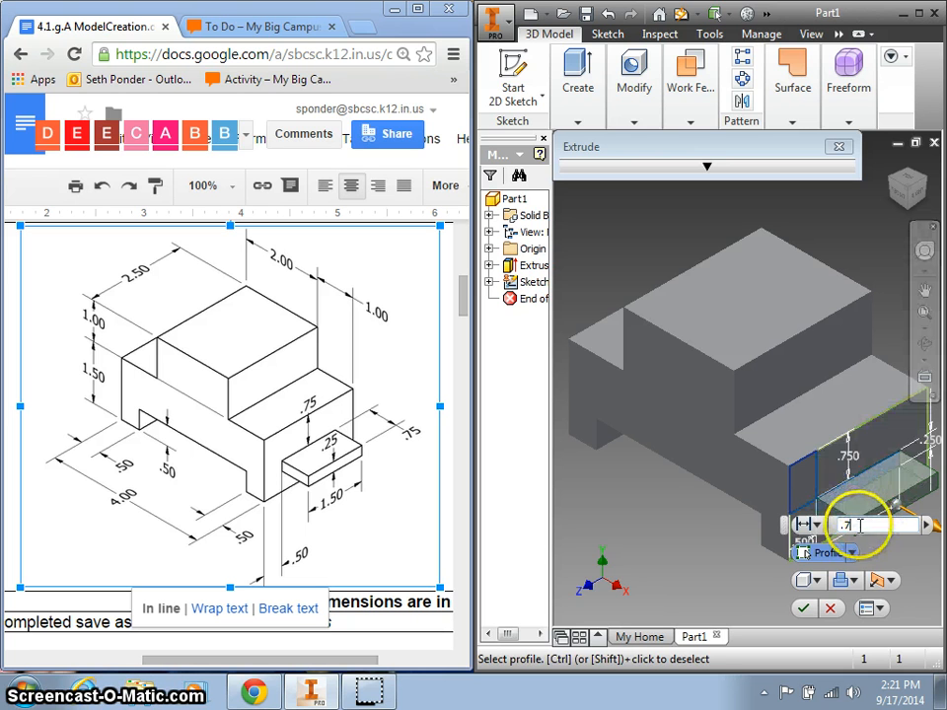
Enter .7 as the extrusion distance and maximize the Inventor window.
{"action": "left_click", "coordinate": [865, 527]}
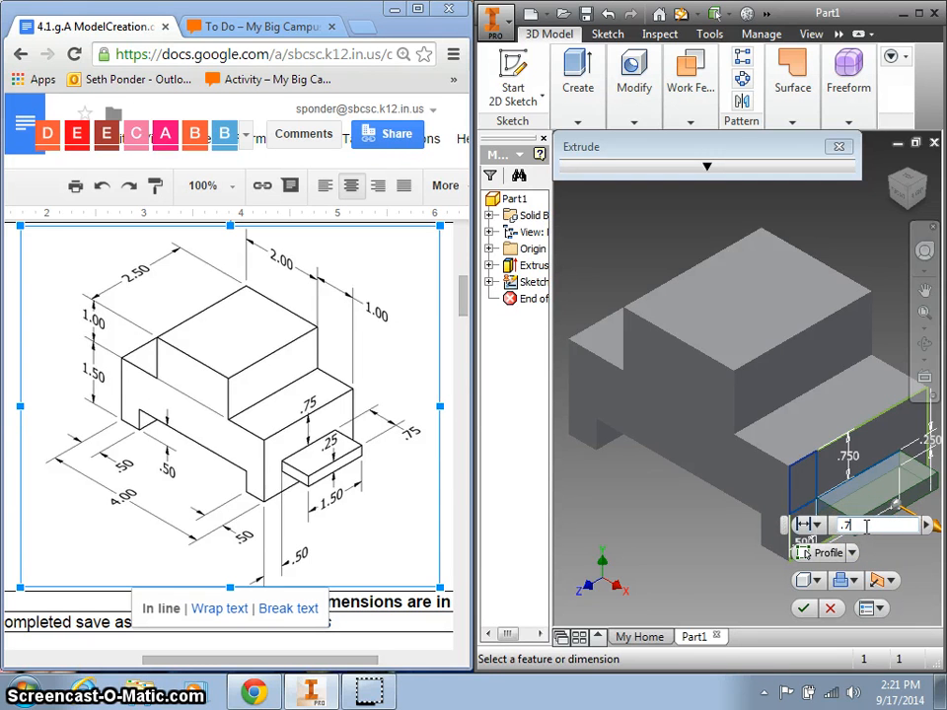
{"action": "left_click", "coordinate": [380, 696]}
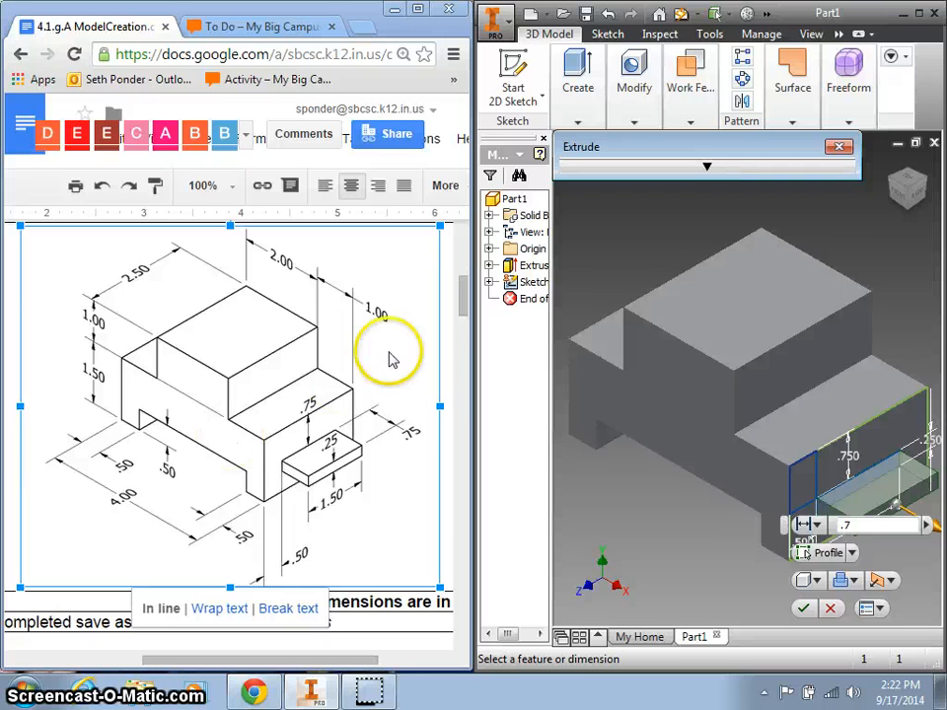
{"action": "left_click", "coordinate": [866, 526]}
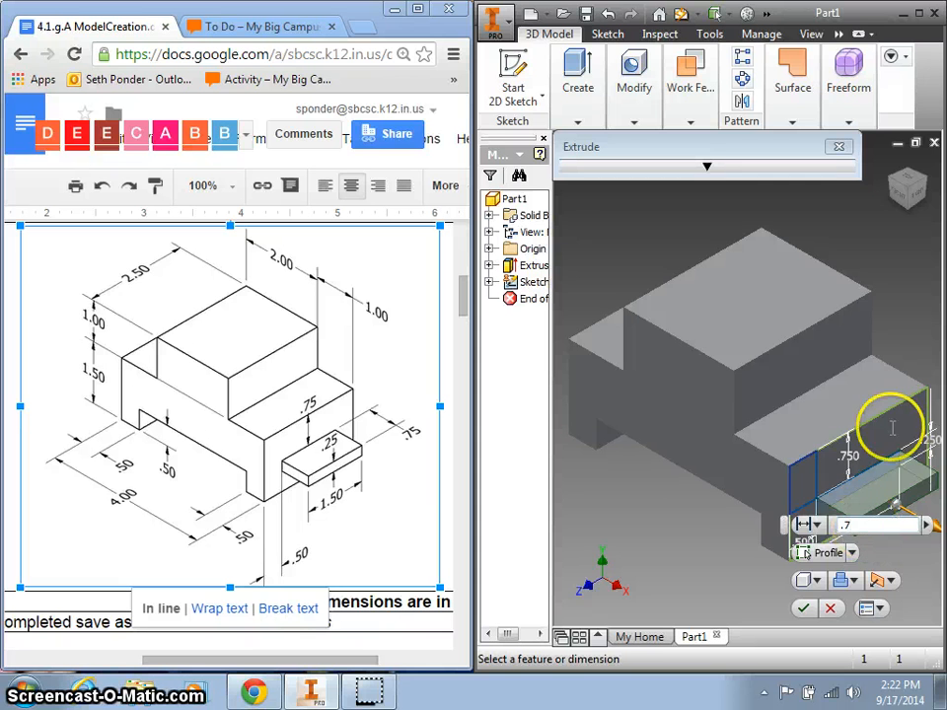
{"action": "left_click", "coordinate": [918, 14]}
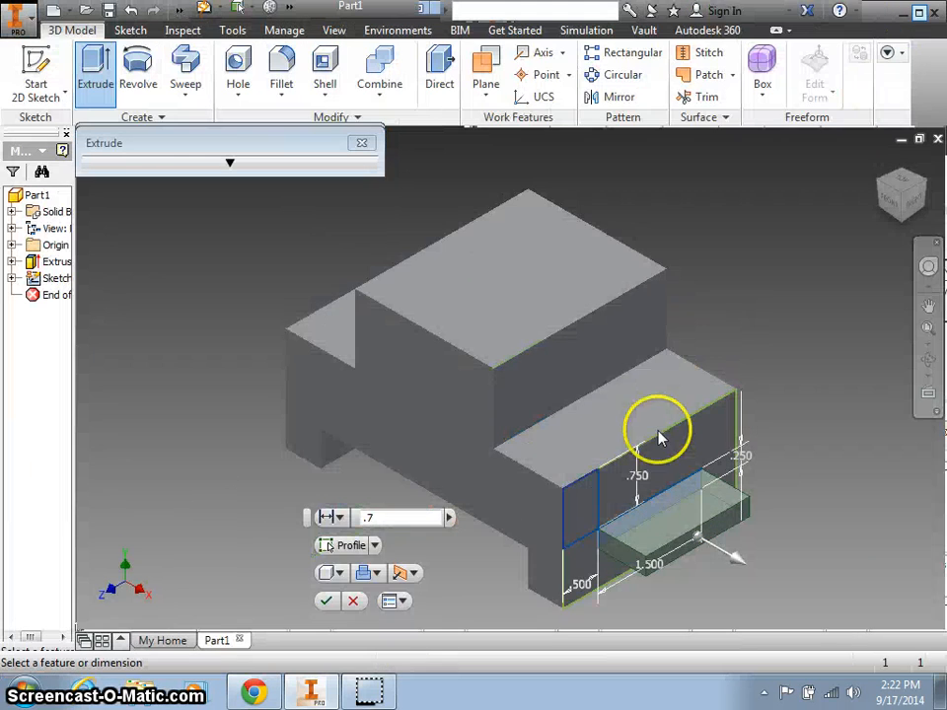
Redo the extrusion so the 1.500 × .250 tab projects .75 from the lower step, then compare with the reference drawing.
{"action": "left_click", "coordinate": [352, 601]}
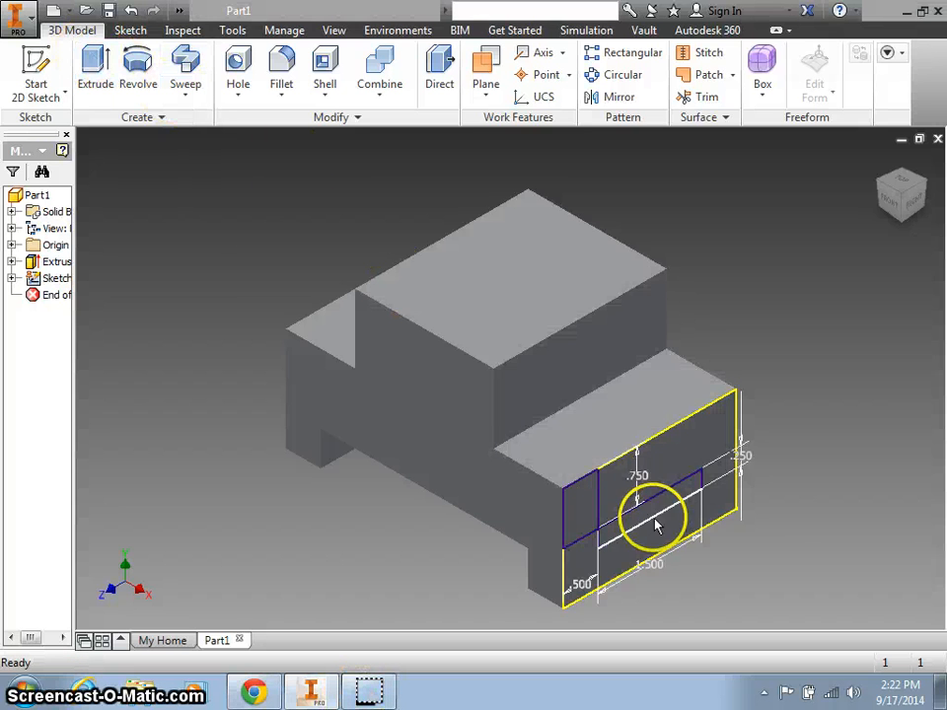
{"action": "left_click", "coordinate": [91, 64]}
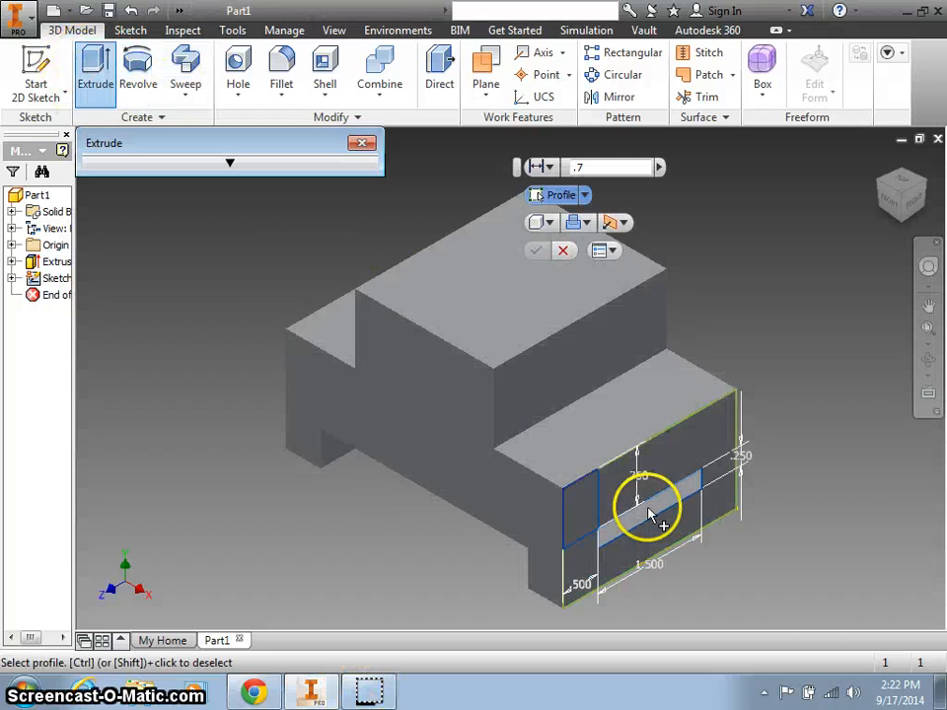
{"action": "left_click", "coordinate": [655, 568]}
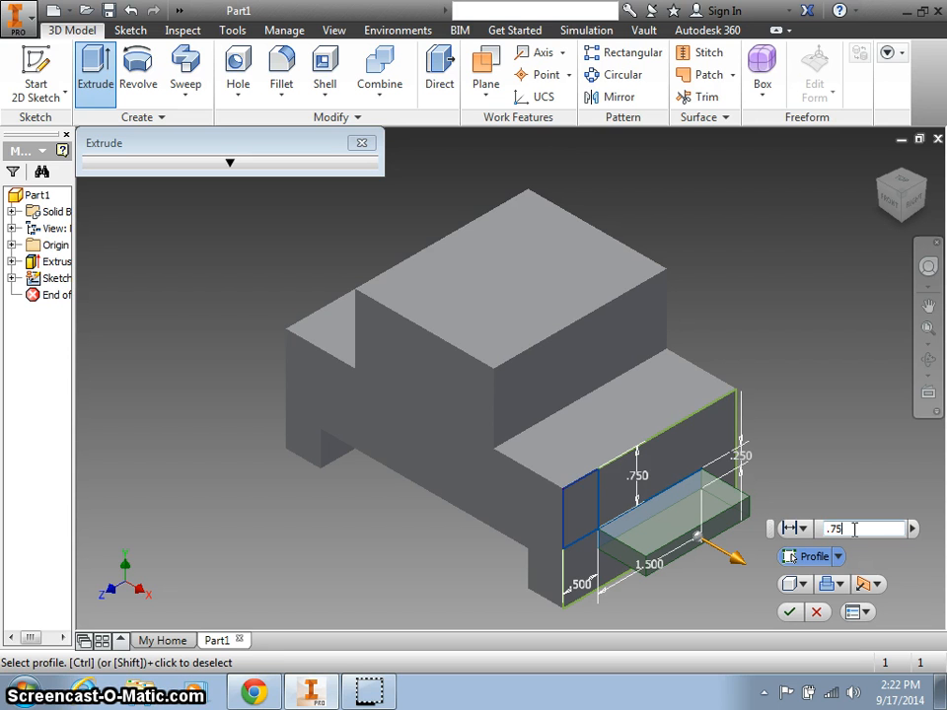
{"action": "left_click", "coordinate": [791, 614]}
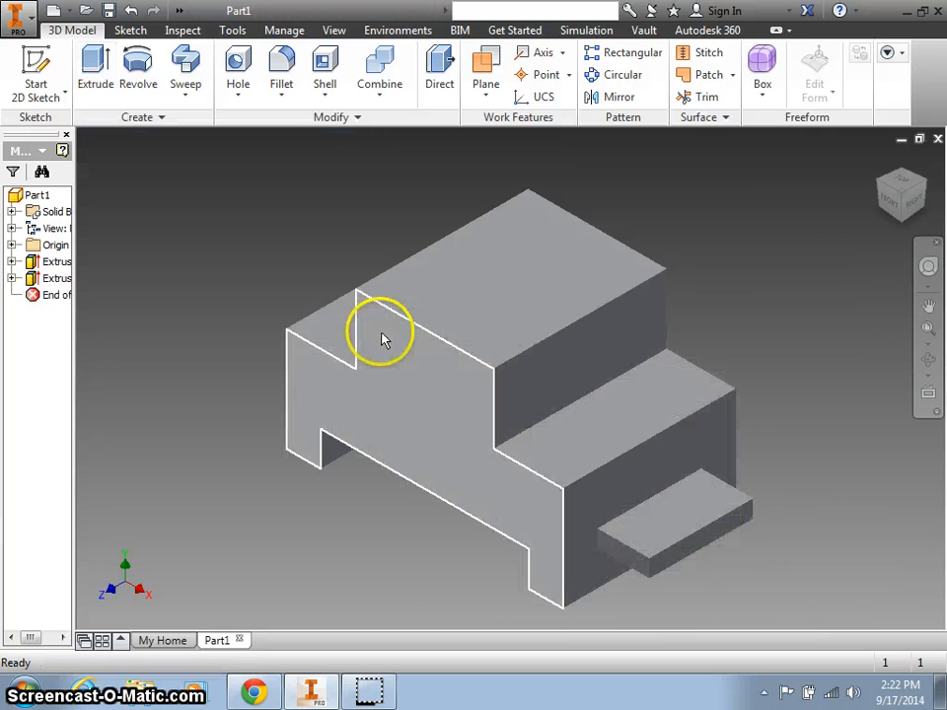
{"action": "left_click", "coordinate": [262, 692]}
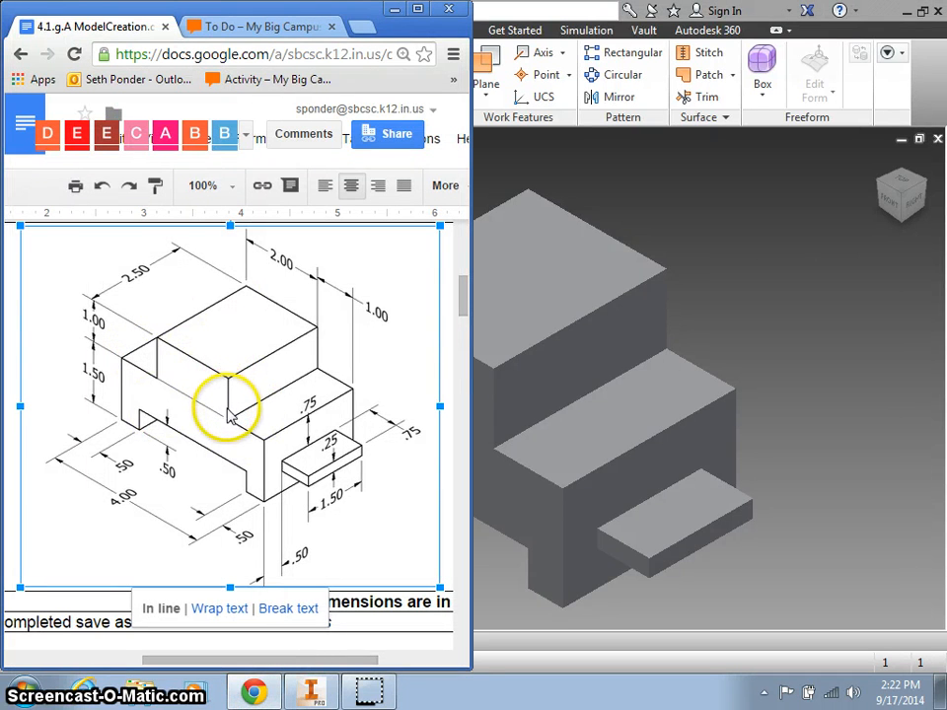
{"action": "left_click", "coordinate": [316, 691]}
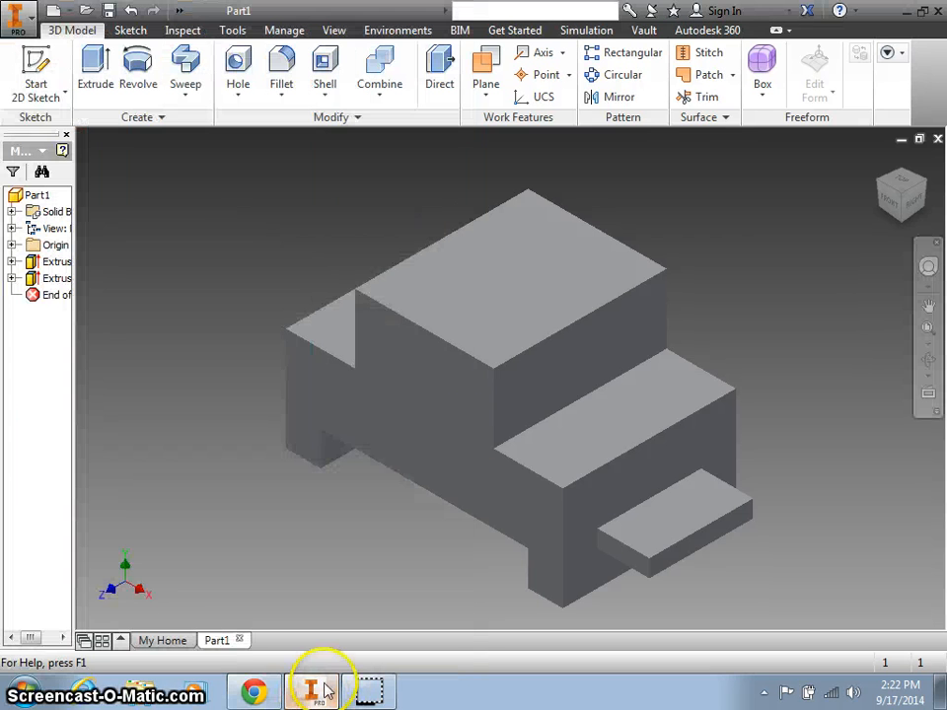
Save the part with Save As as Part 1 SP.ipt in the home Downloads folder.
{"action": "left_click", "coordinate": [24, 20]}
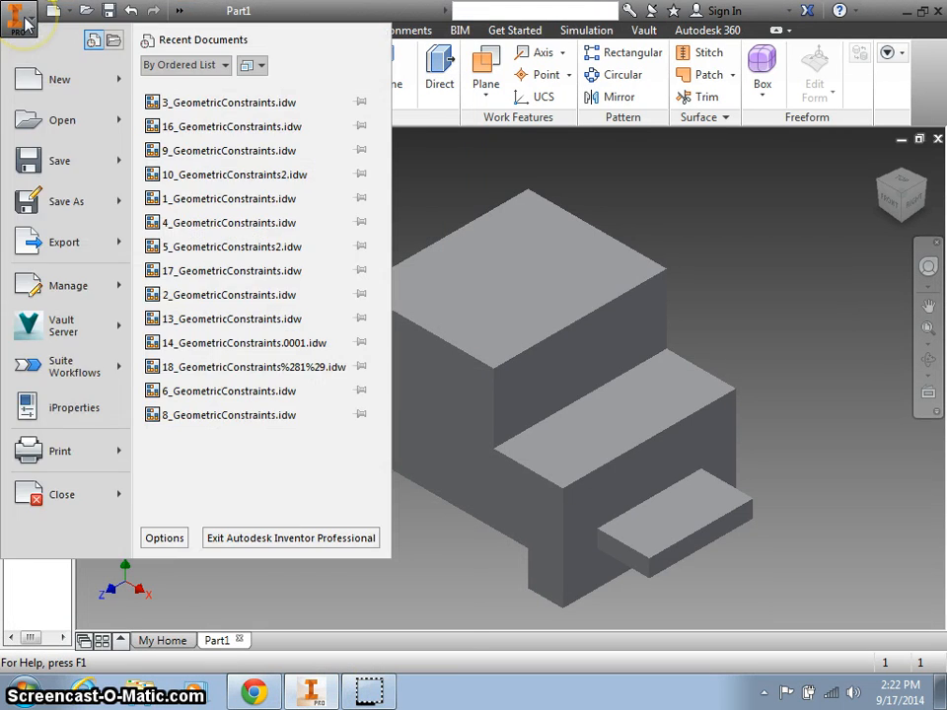
{"action": "left_click", "coordinate": [65, 202]}
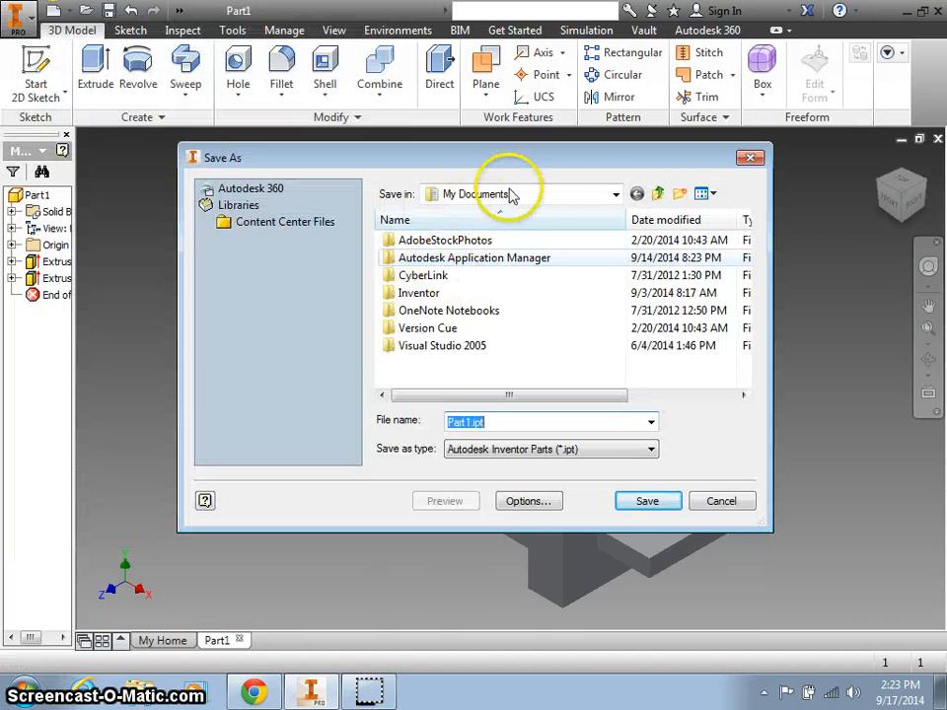
{"action": "left_click", "coordinate": [606, 194]}
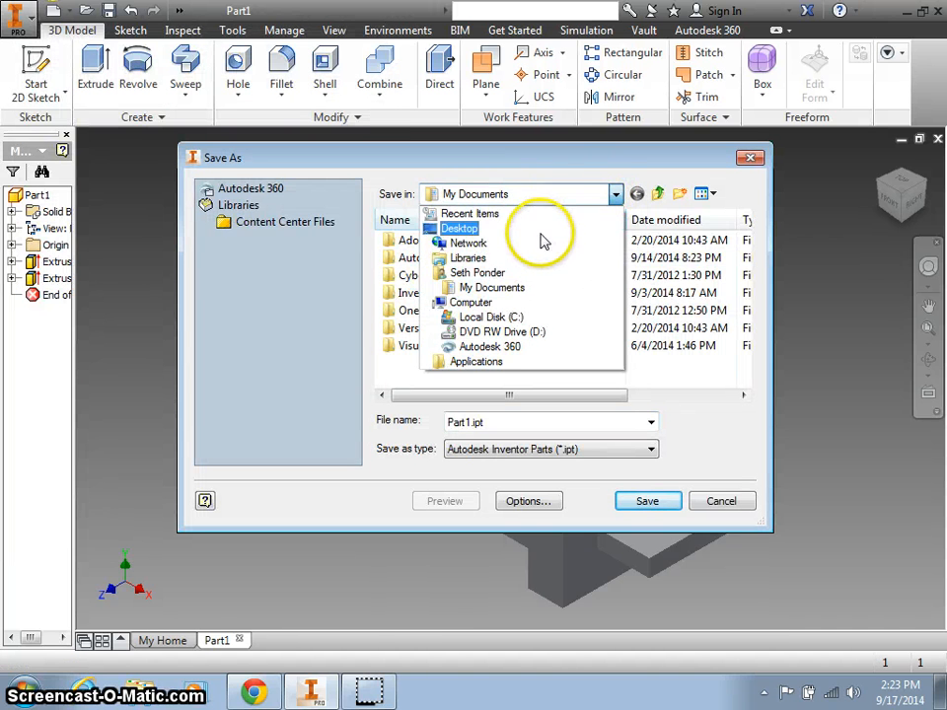
{"action": "left_click", "coordinate": [537, 278]}
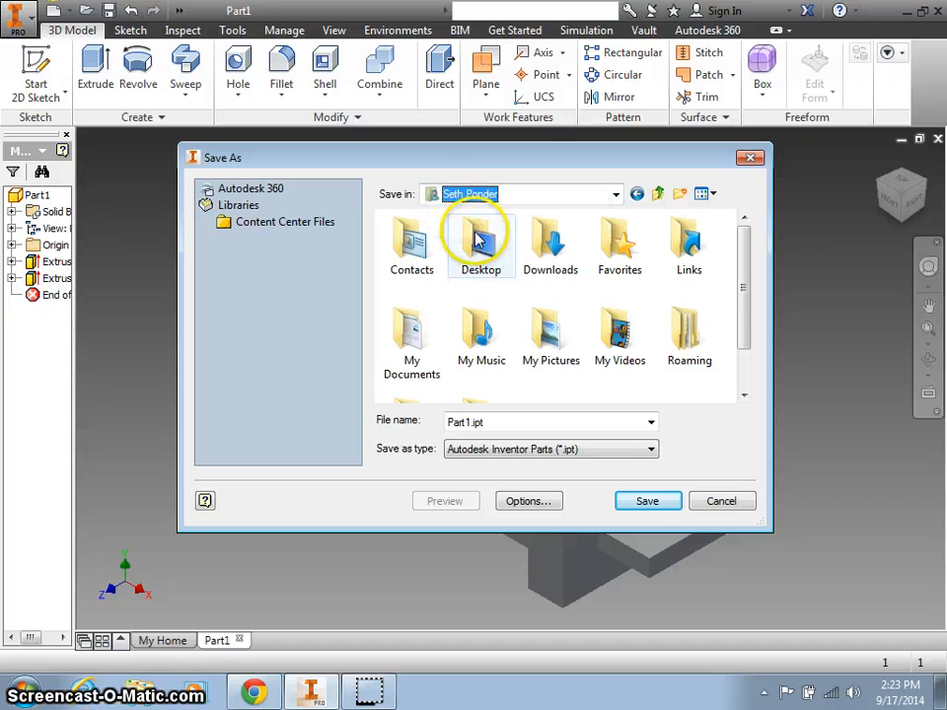
{"action": "double_click", "coordinate": [546, 227]}
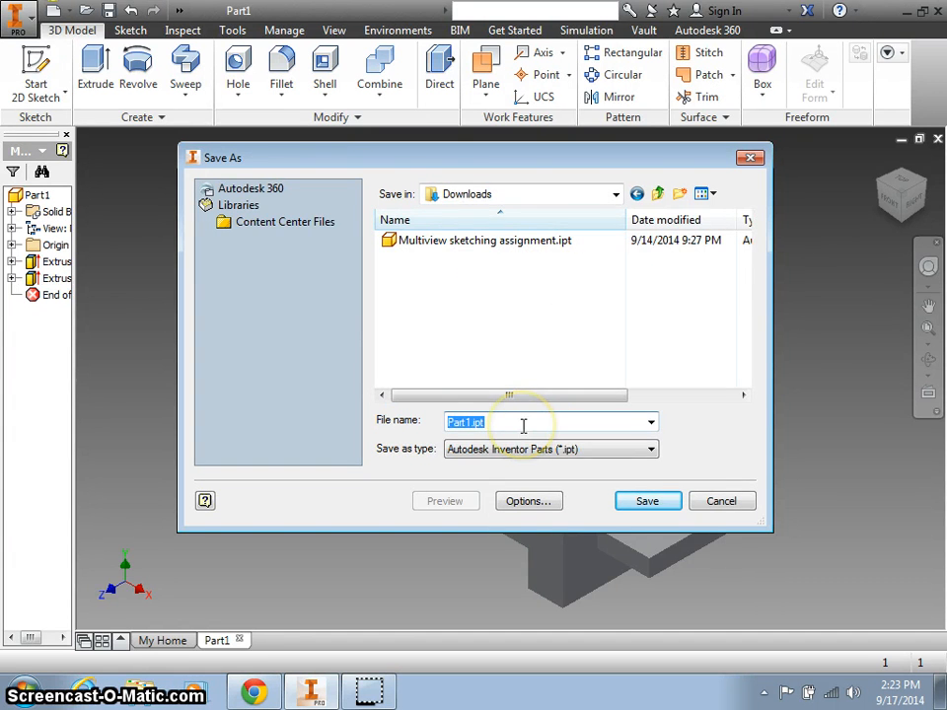
{"action": "type", "text": "Par"}
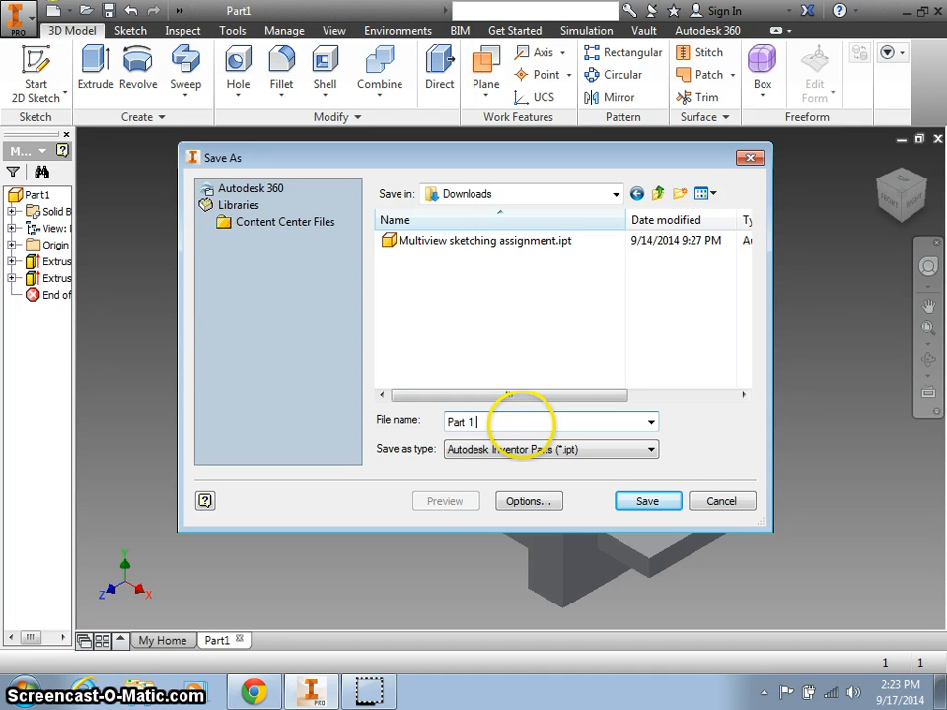
{"action": "left_click", "coordinate": [667, 503]}
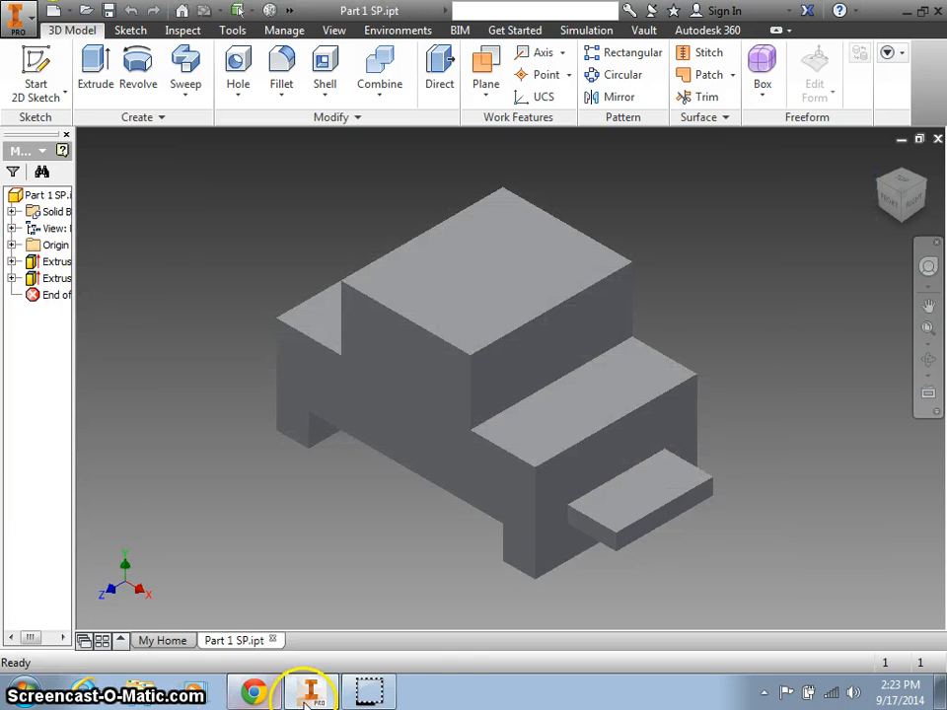
{"action": "left_click", "coordinate": [254, 693]}
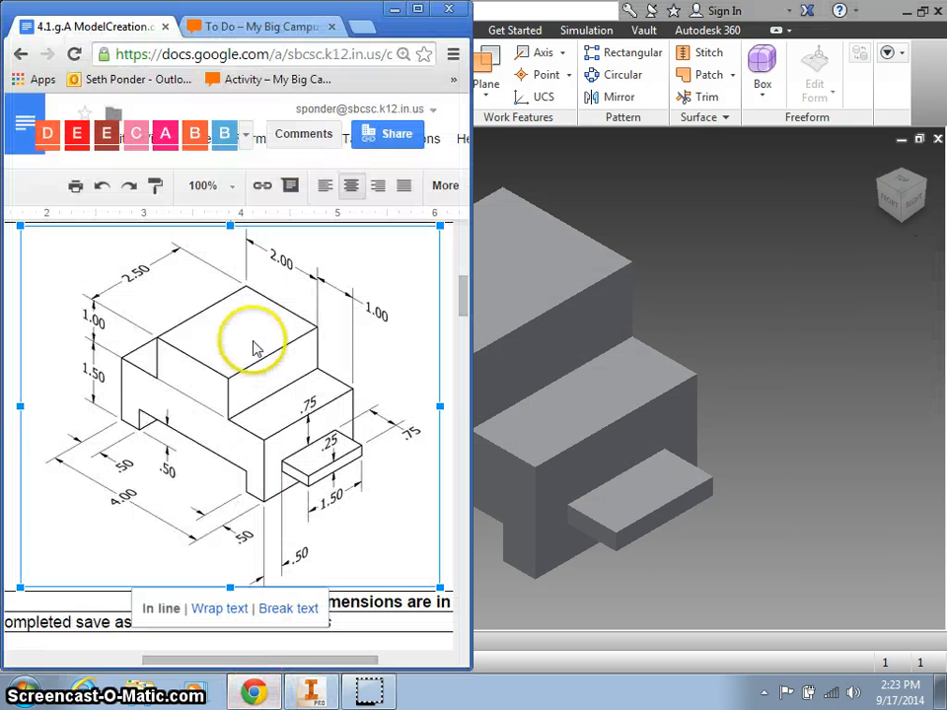
Open the Parts Creation Part 1: Inventor file assignment from the My Big Campus to-do list and start it.
{"action": "left_click", "coordinate": [419, 12]}
{"action": "left_click", "coordinate": [254, 17]}
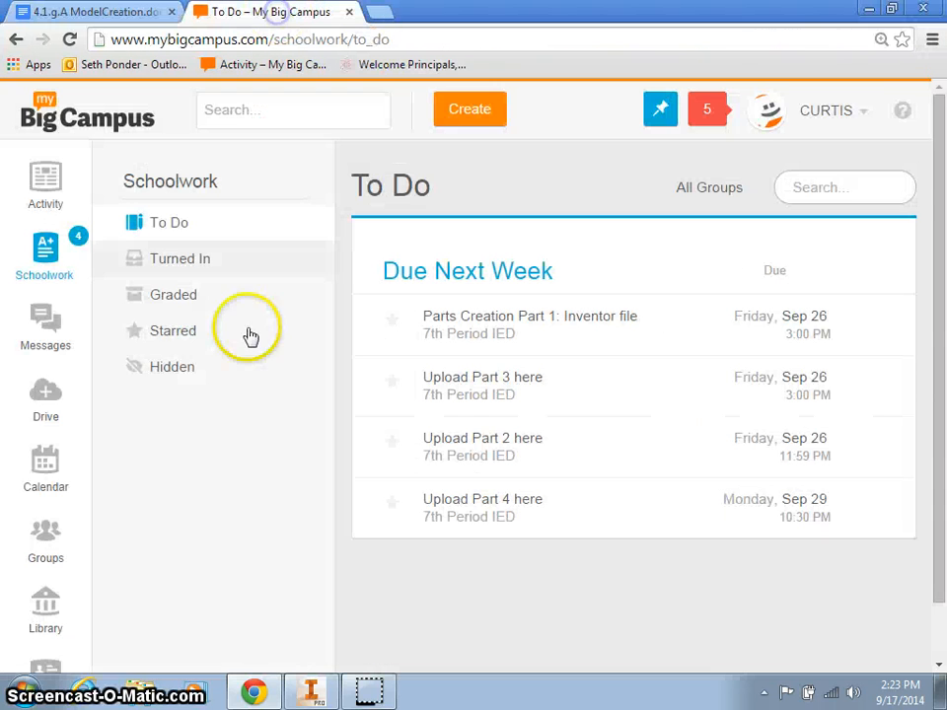
{"action": "left_click", "coordinate": [54, 237]}
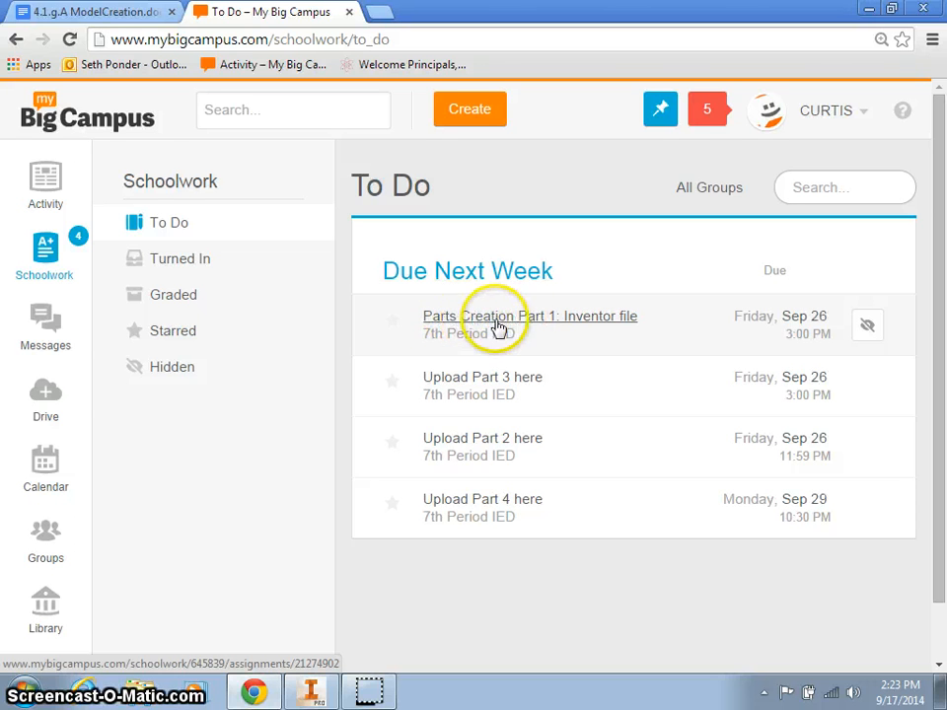
{"action": "left_click", "coordinate": [561, 326]}
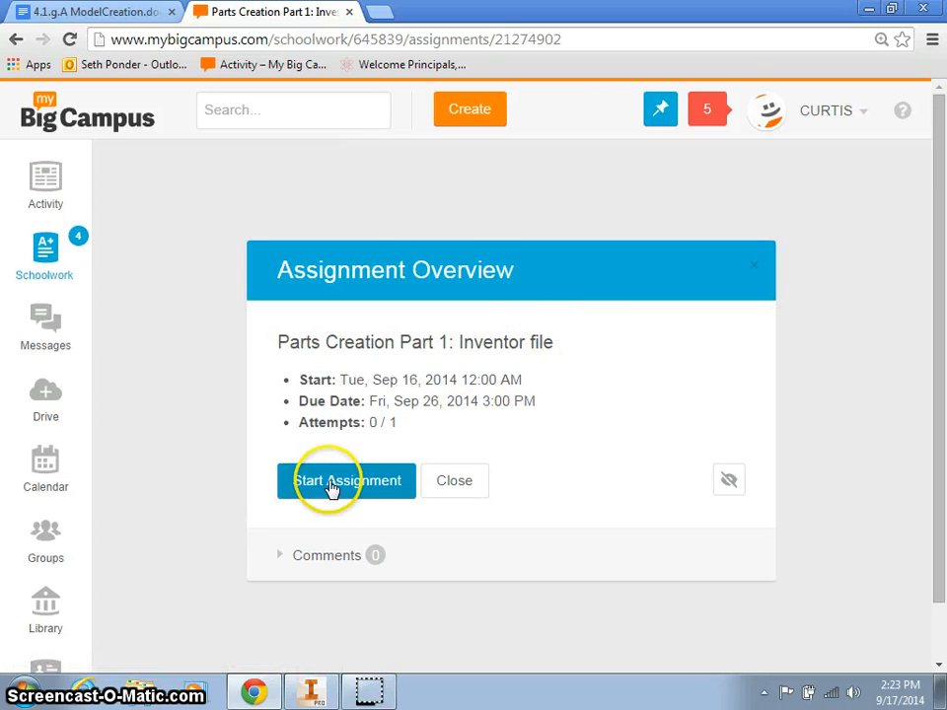
{"action": "left_click", "coordinate": [332, 484]}
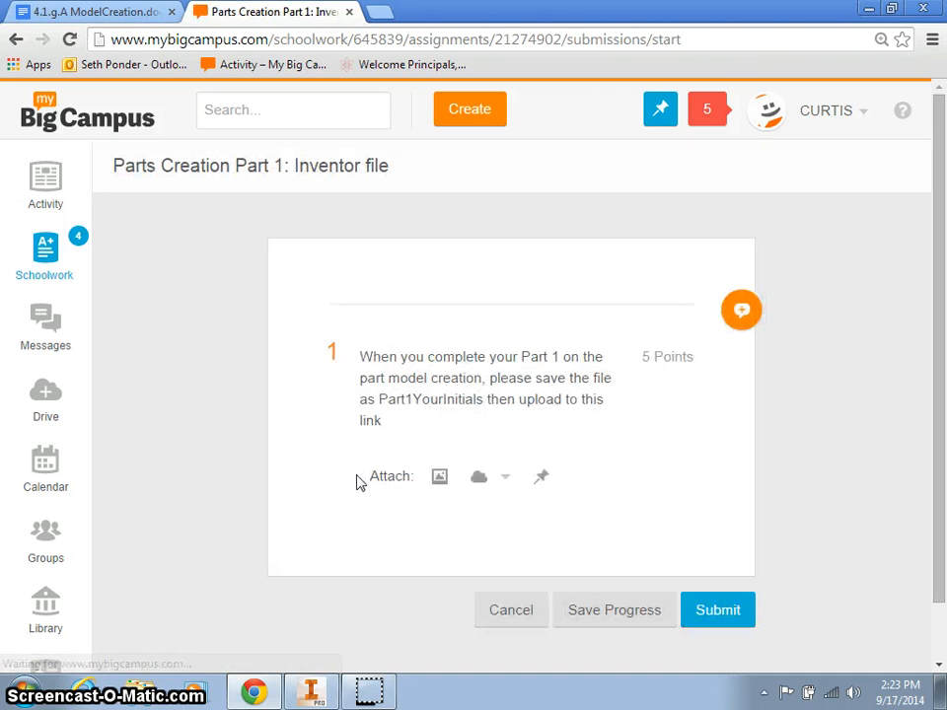
Upload Part 1 SP.ipt from the Downloads folder as the submission's file attachment.
{"action": "left_click", "coordinate": [440, 479]}
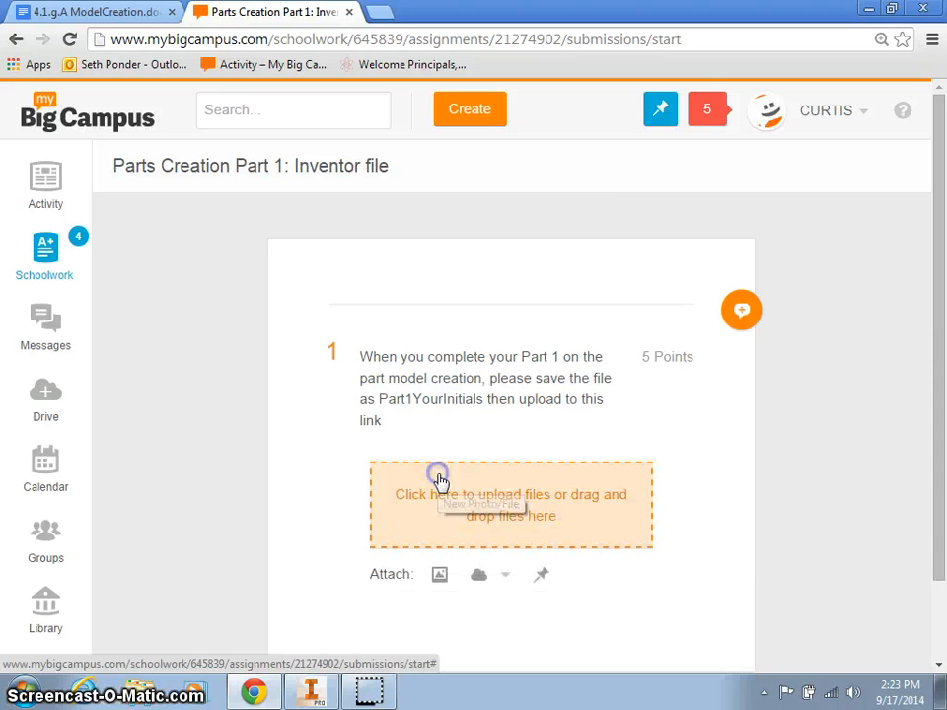
{"action": "left_click", "coordinate": [442, 504]}
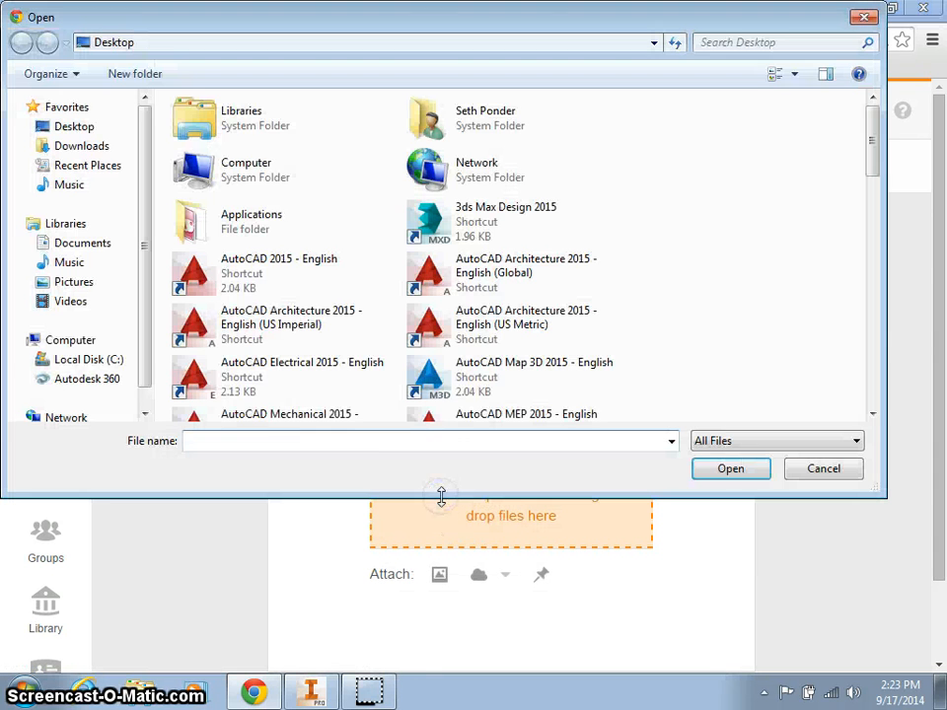
{"action": "double_click", "coordinate": [422, 120]}
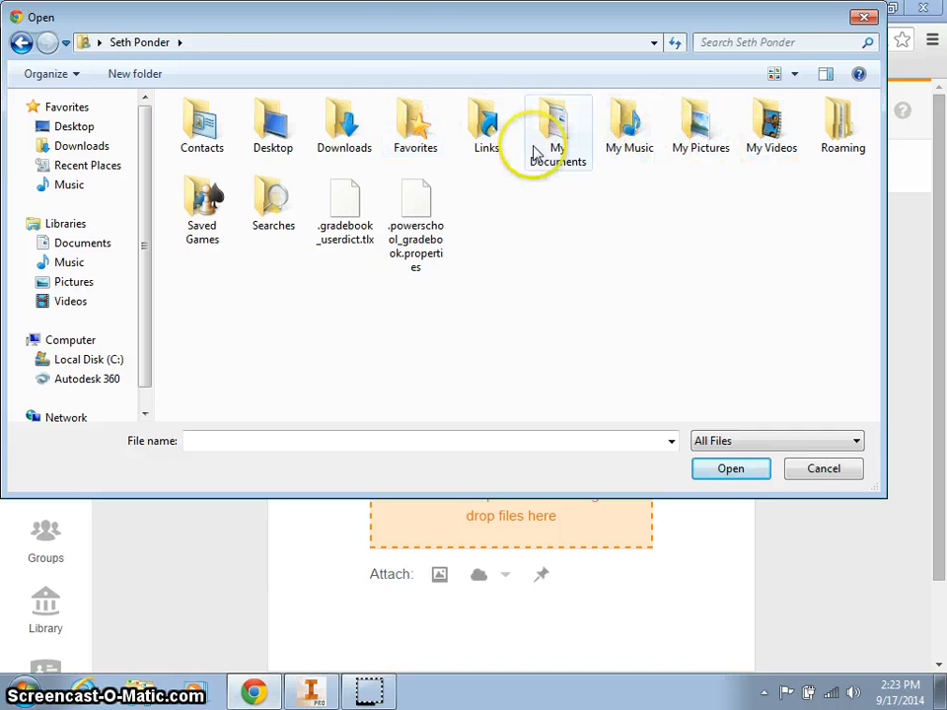
{"action": "double_click", "coordinate": [348, 122]}
{"action": "left_click", "coordinate": [230, 129]}
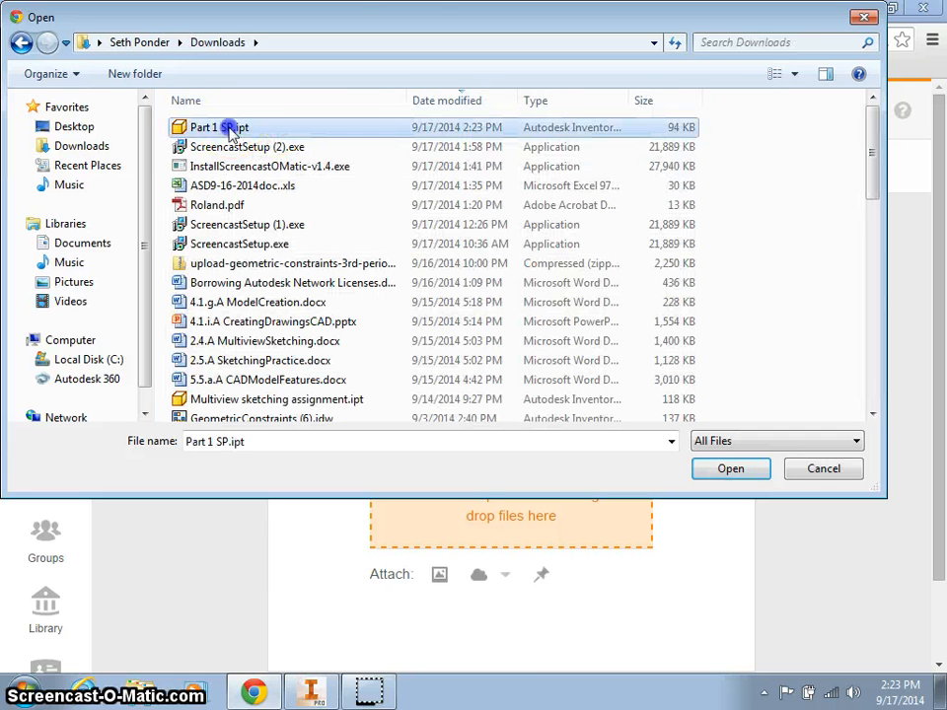
{"action": "left_click", "coordinate": [734, 467]}
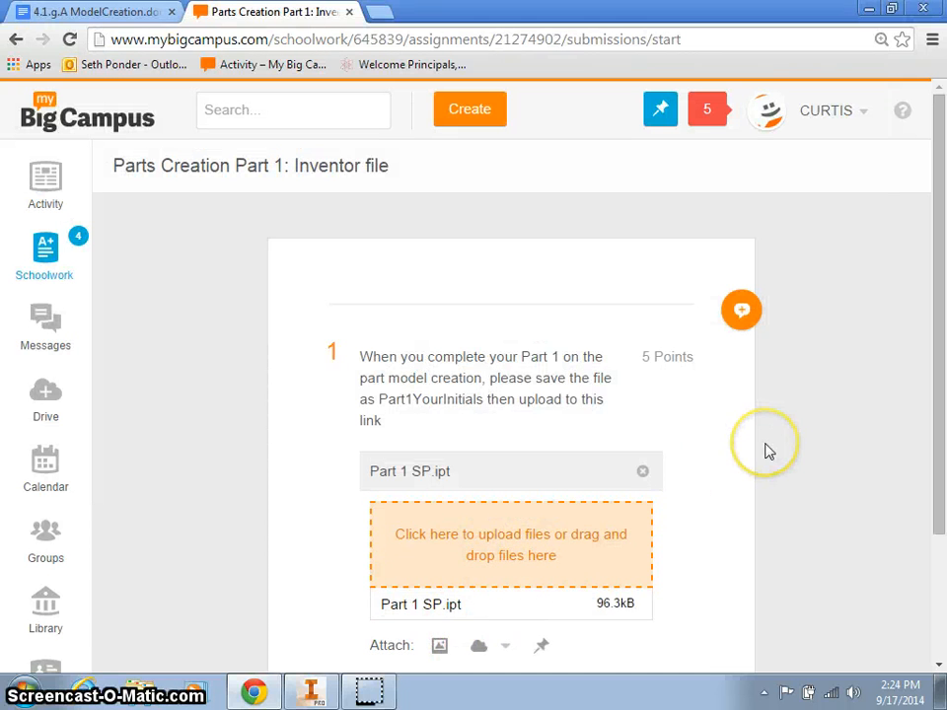
{"action": "scroll", "coordinate": [765, 450], "scroll_direction": "down", "scroll_amount": 3}
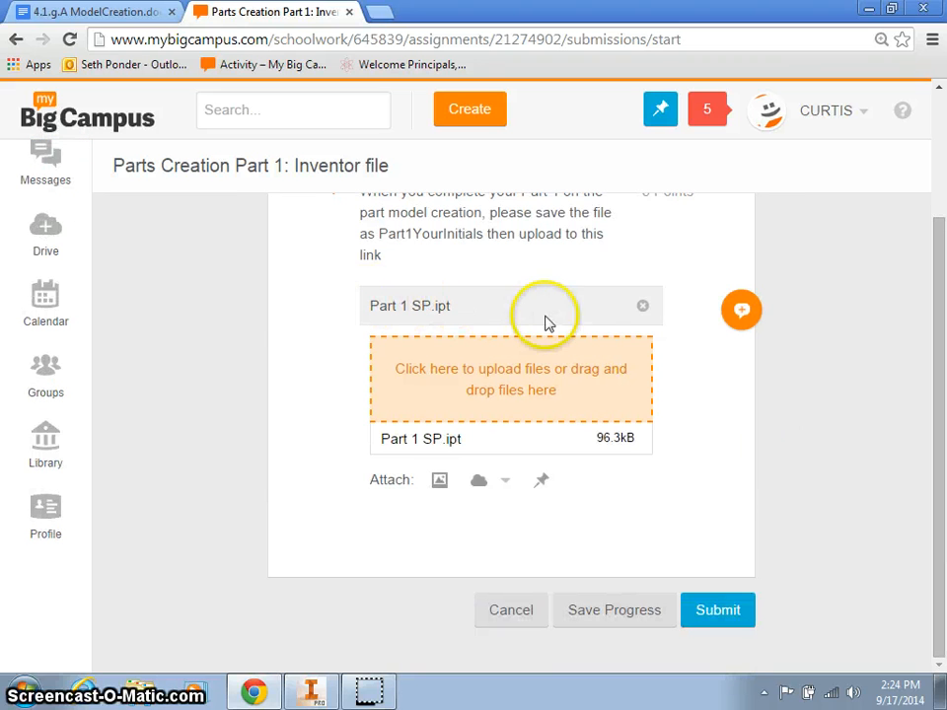